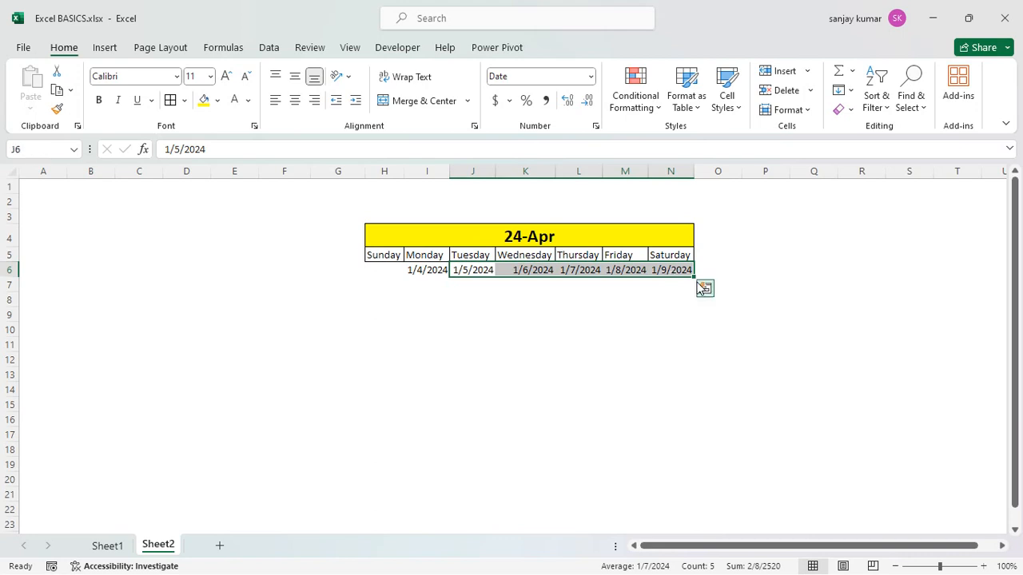
- Clear the row 6 dates under Tuesday to Saturday and format Monday's date in I6 as 14-Mar-12 with the English (Australia) locale
key(Delete)
click(432, 271)
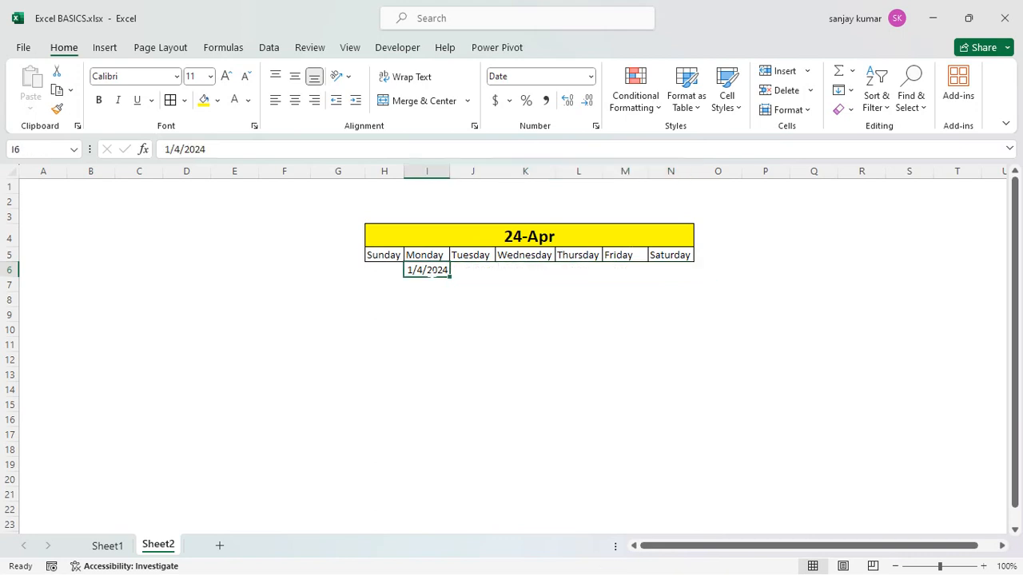
right_click(425, 270)
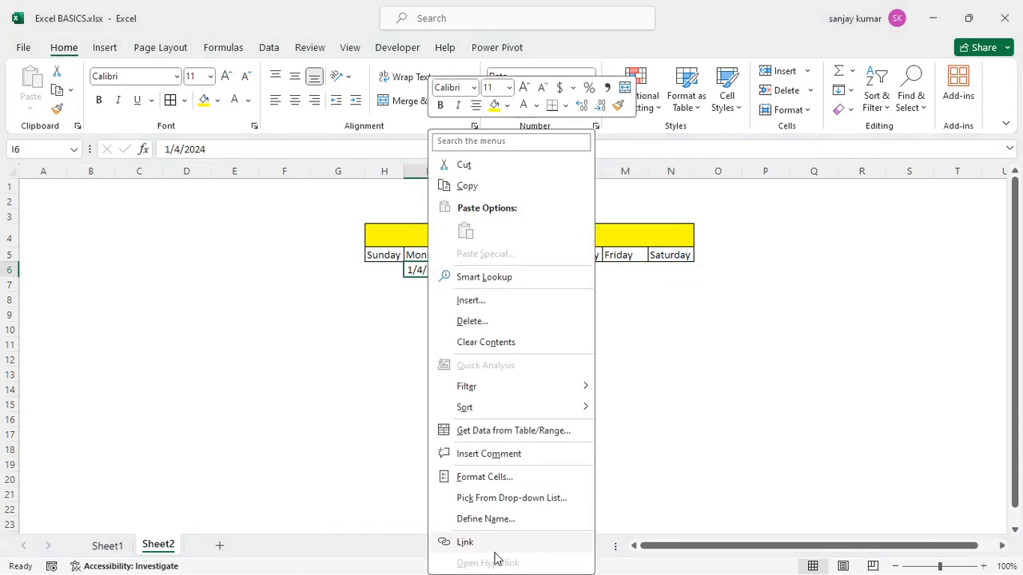
click(481, 479)
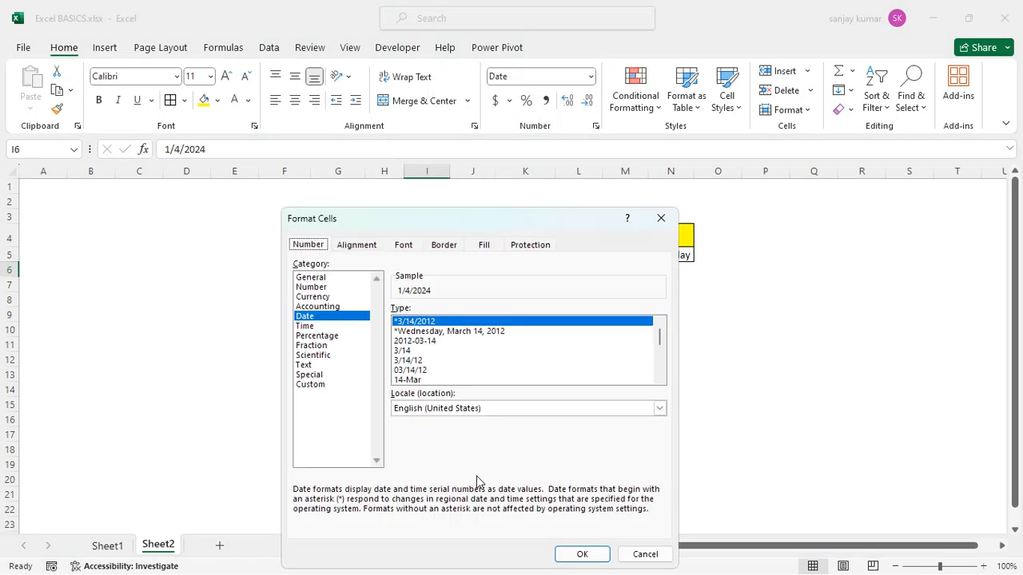
click(426, 412)
scroll(471, 453, up, 1)
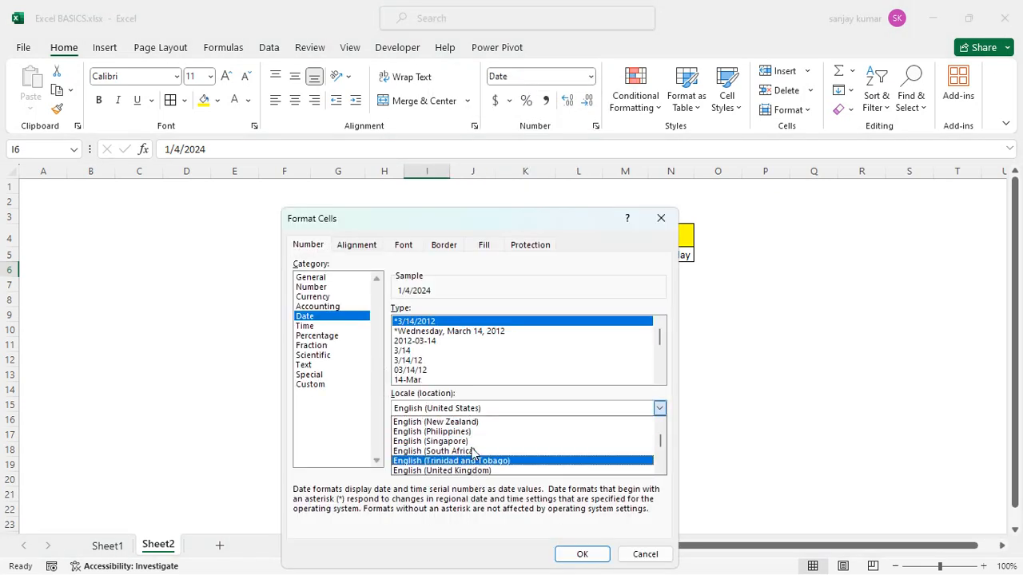
scroll(472, 452, up, 7)
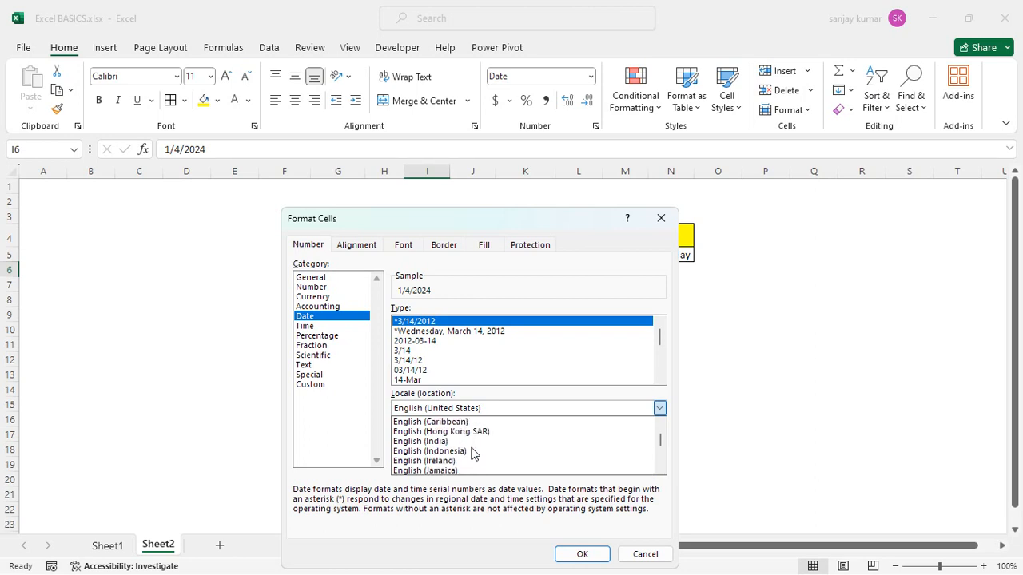
scroll(472, 453, up, 5)
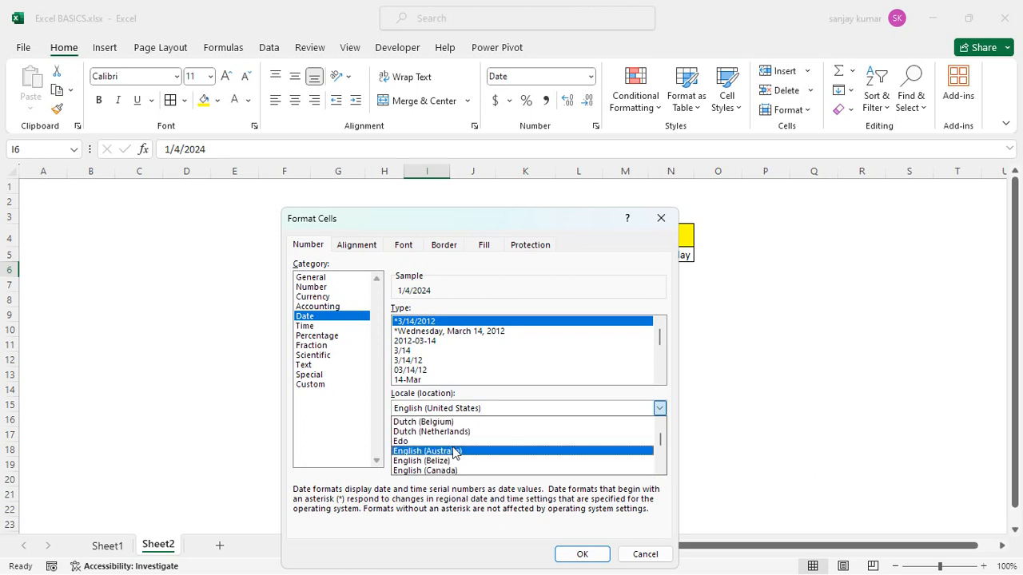
click(454, 452)
click(413, 379)
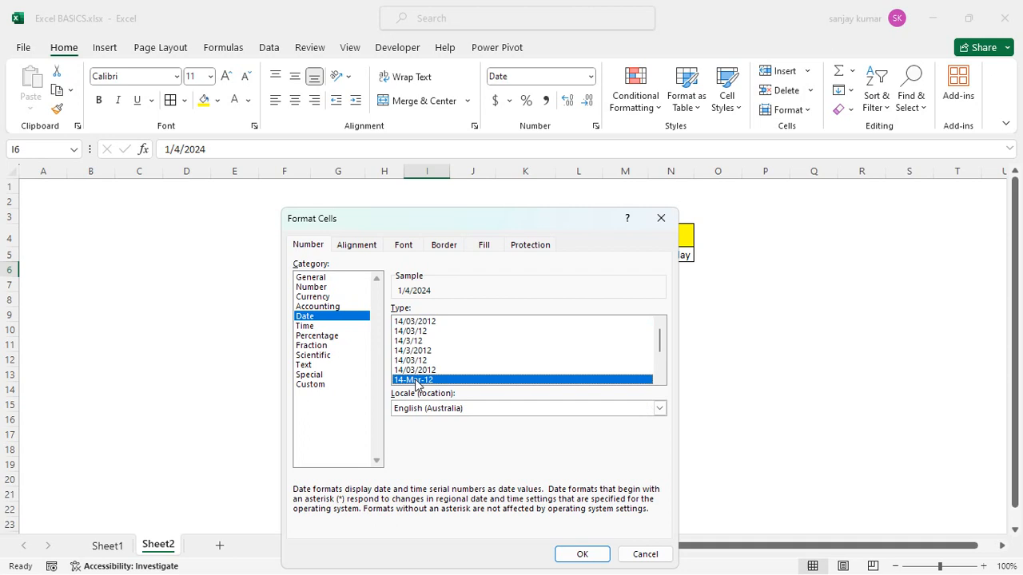
click(583, 554)
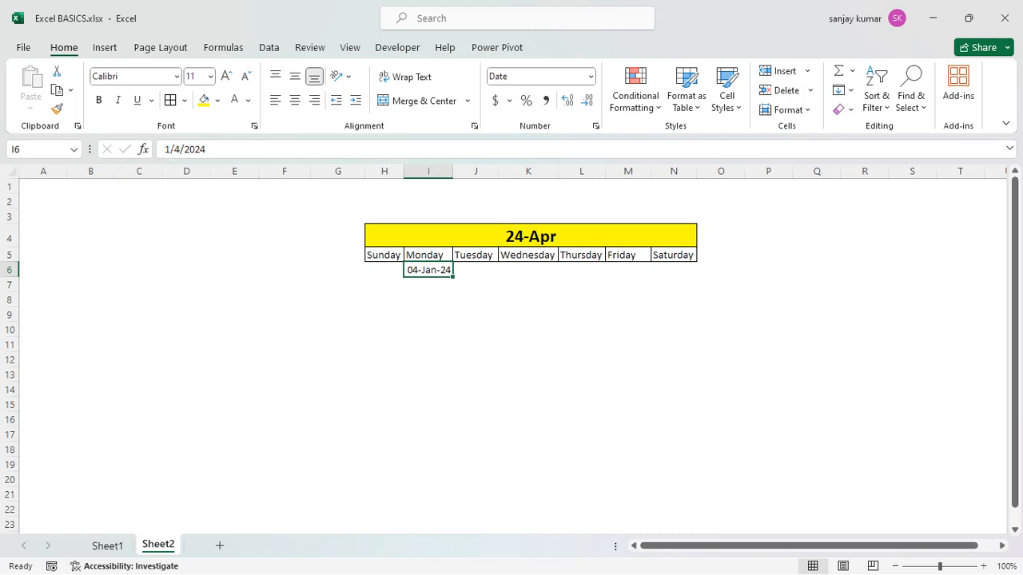
- Change the date in cell I6 under Monday to 04/01/2024
click(169, 149)
key(BackSpace)
text(0)
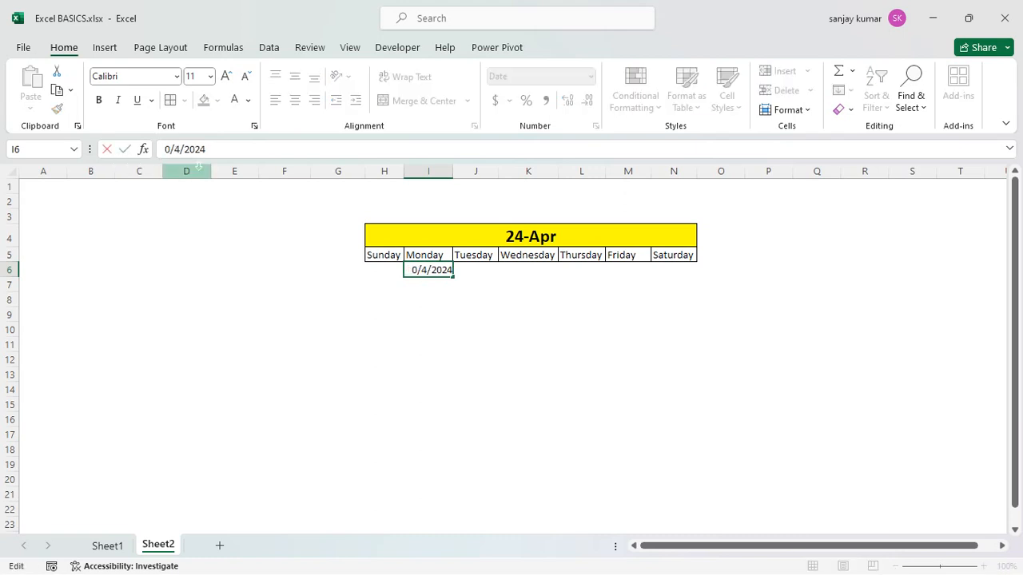
text(4)
key(BackSpace)
text(01)
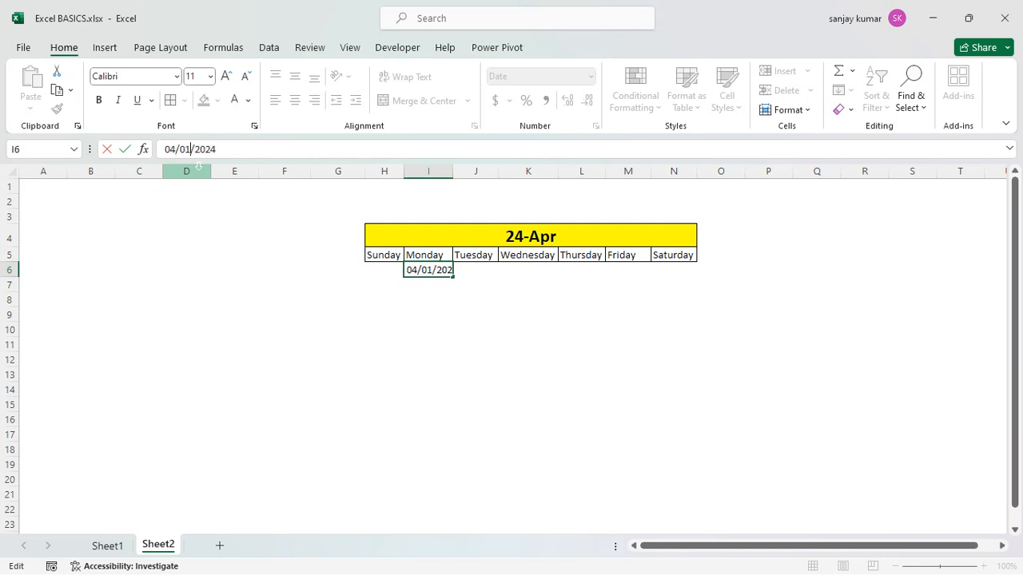
key(Return)
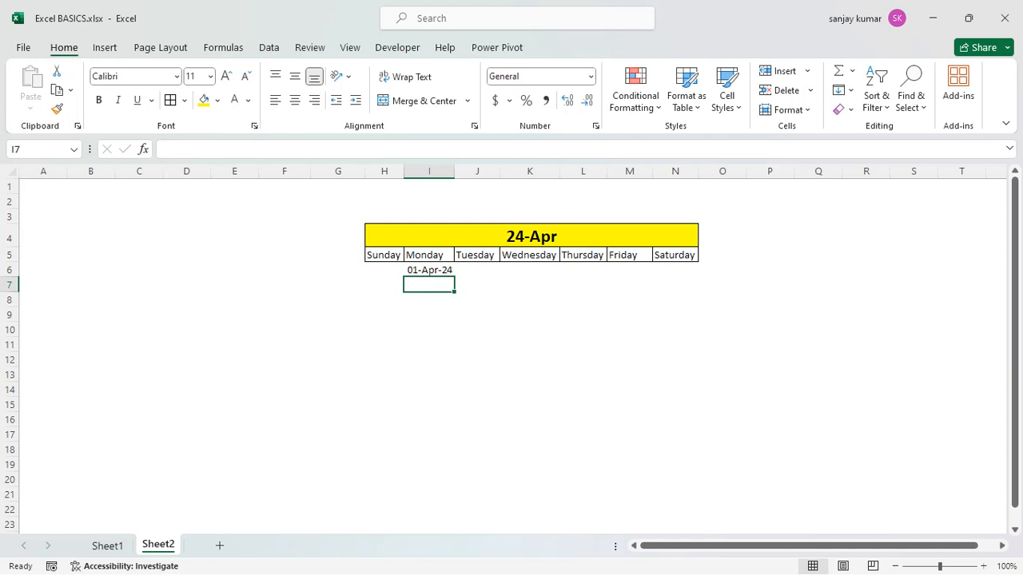
- Fill I6:N6 from Monday to Saturday with a row series of type AutoFill
drag(429, 270, 675, 270)
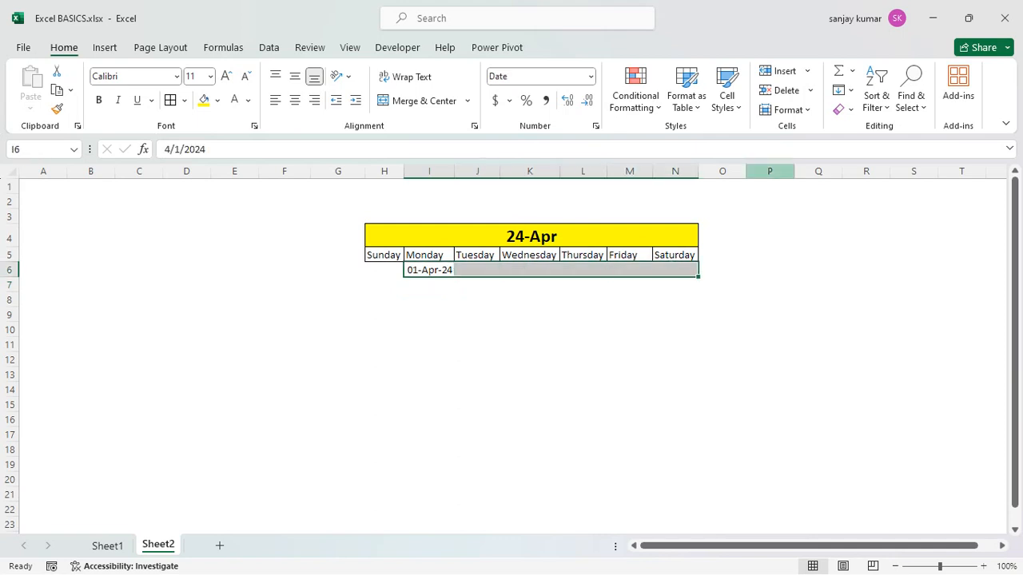
click(842, 93)
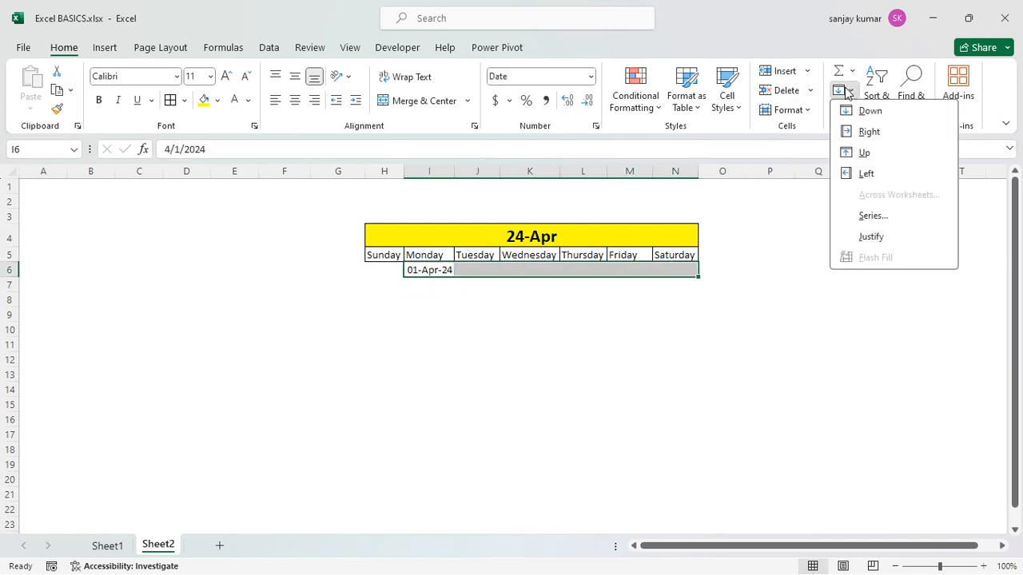
click(878, 213)
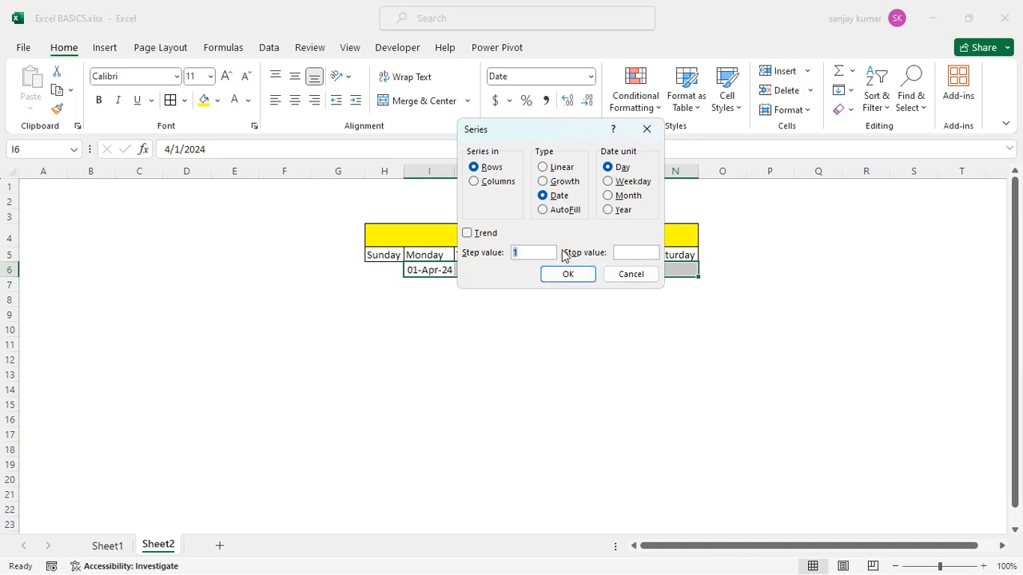
click(546, 210)
click(570, 275)
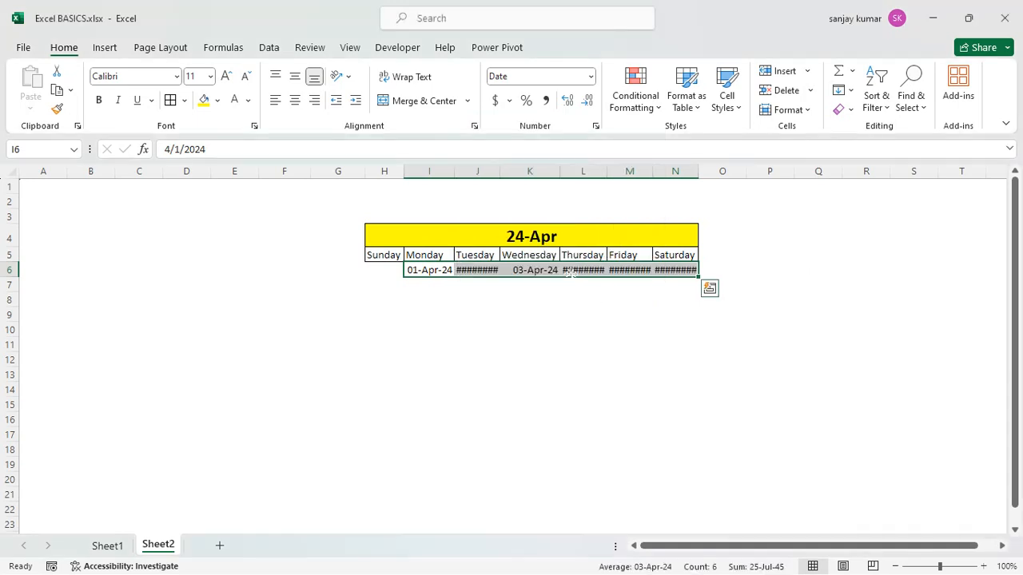
click(529, 314)
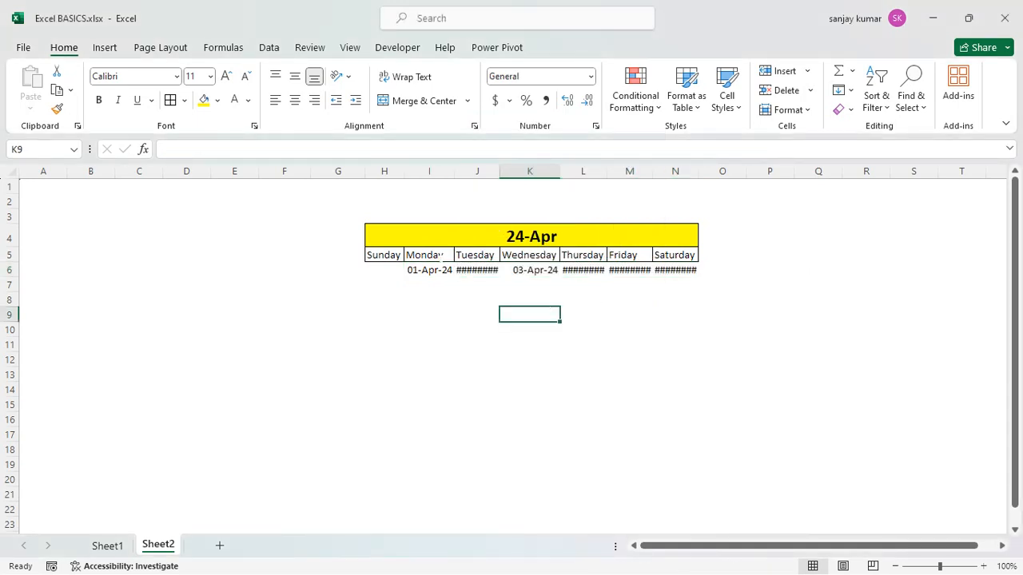
- AutoFit the widths of the Monday to Saturday columns to their dates
drag(429, 171, 659, 182)
double_click(653, 171)
click(409, 419)
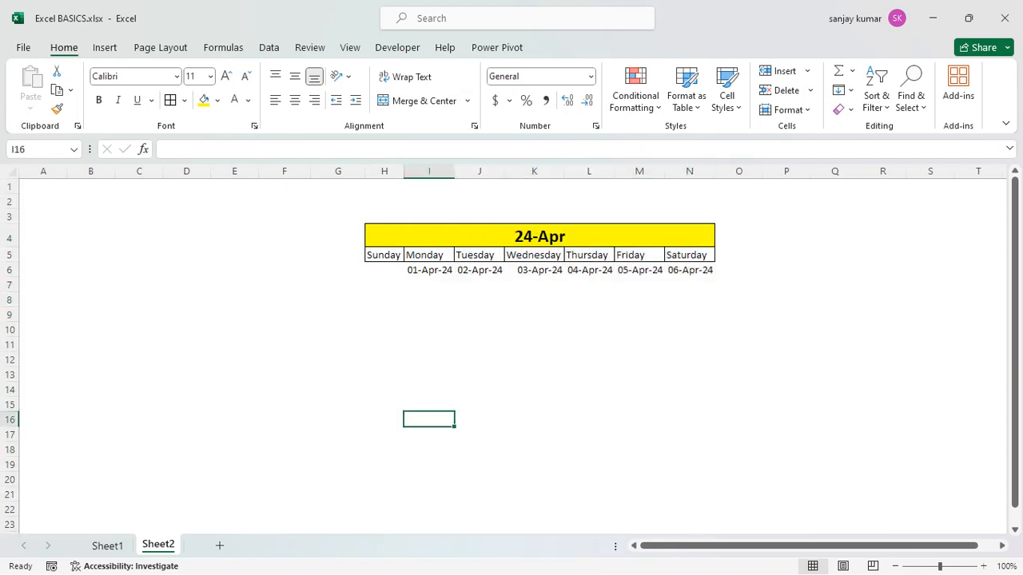
- Copy Monday's date from I6 into H8 under Sunday and widen column H to fit it
drag(429, 271, 701, 270)
click(429, 300)
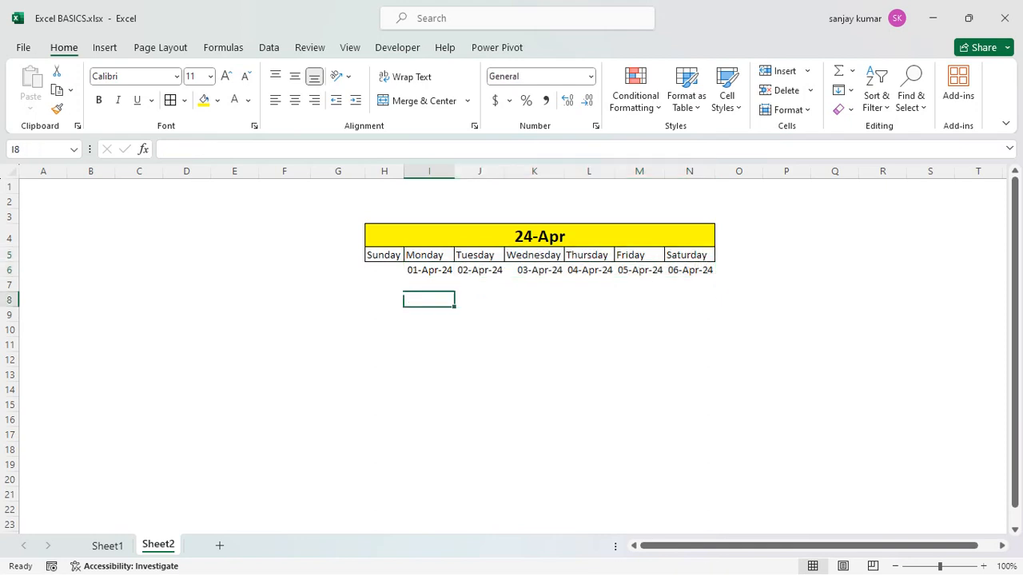
click(384, 297)
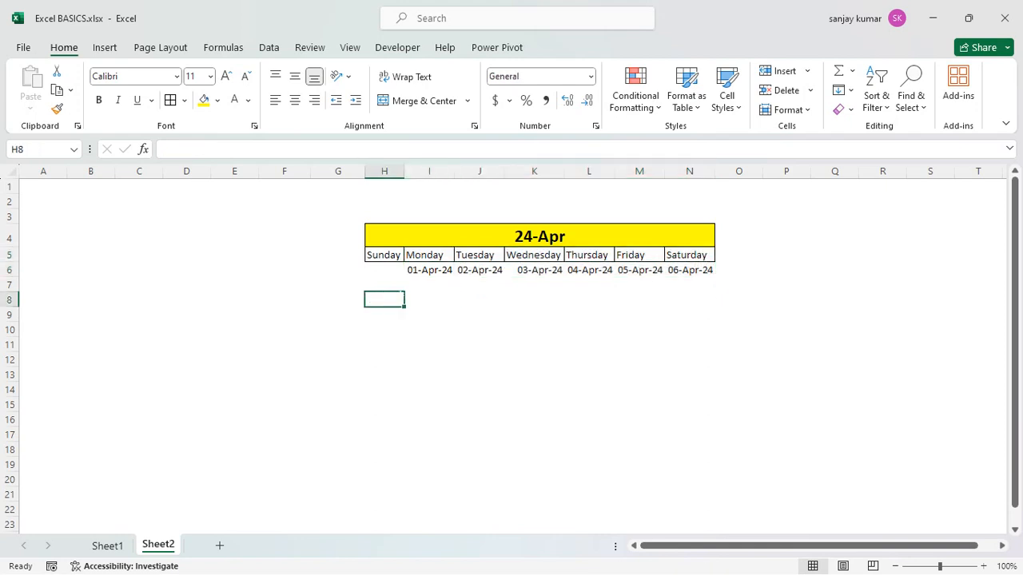
click(426, 270)
key(ctrl+c)
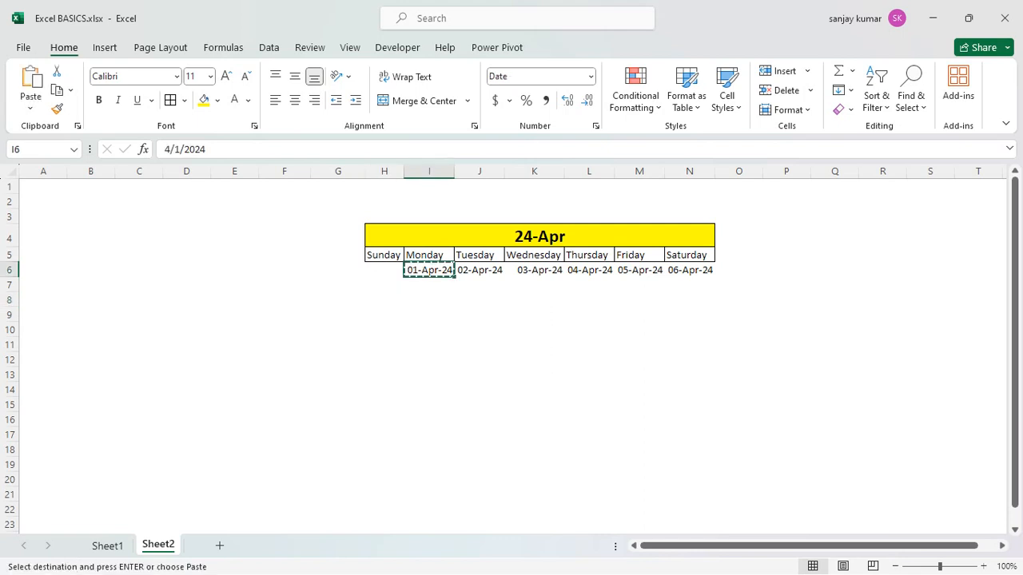
click(383, 298)
key(ctrl+v)
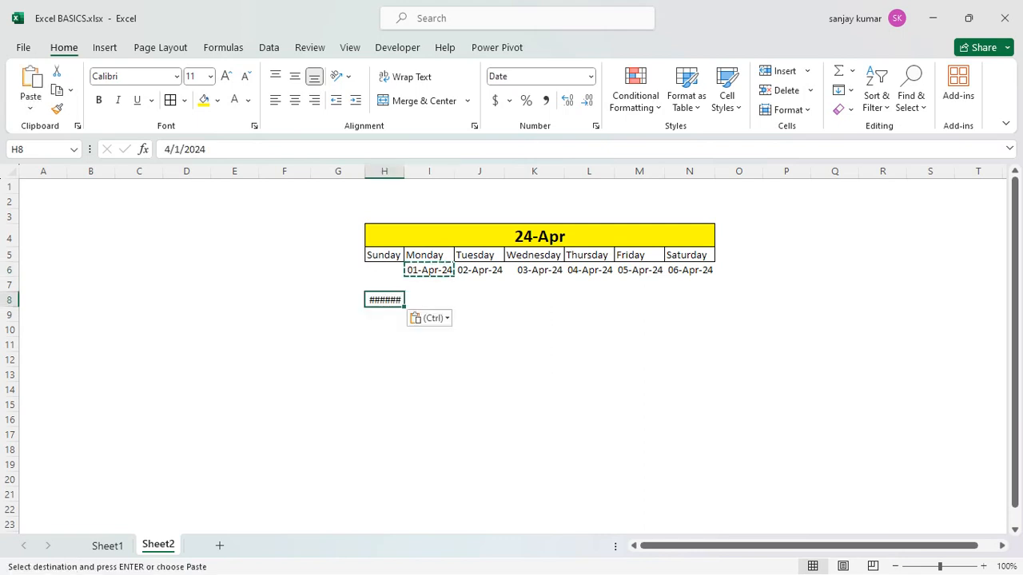
drag(403, 171, 414, 171)
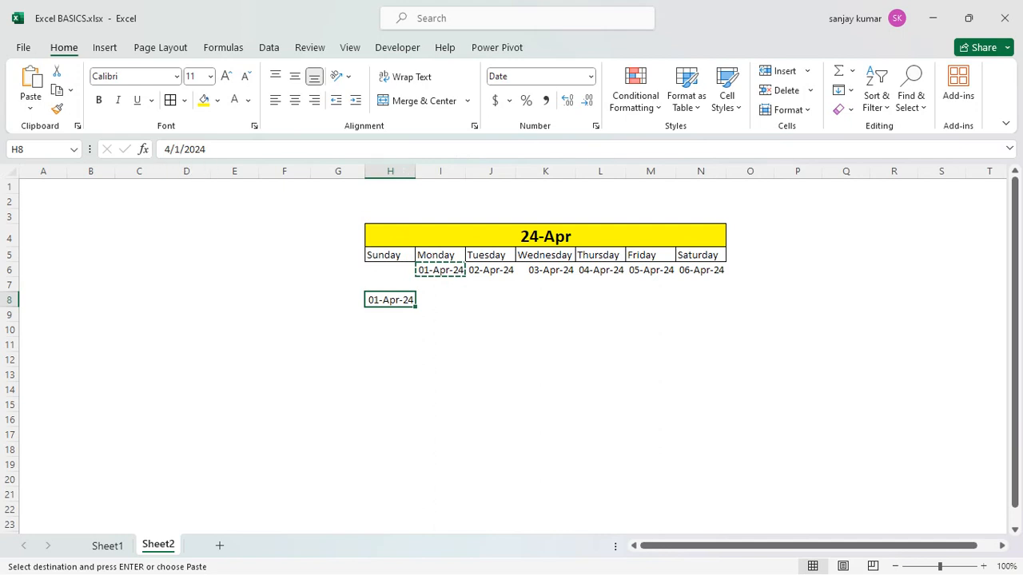
- Change the date in cell H8 under Sunday to 4/07/2024
click(179, 150)
key(BackSpace)
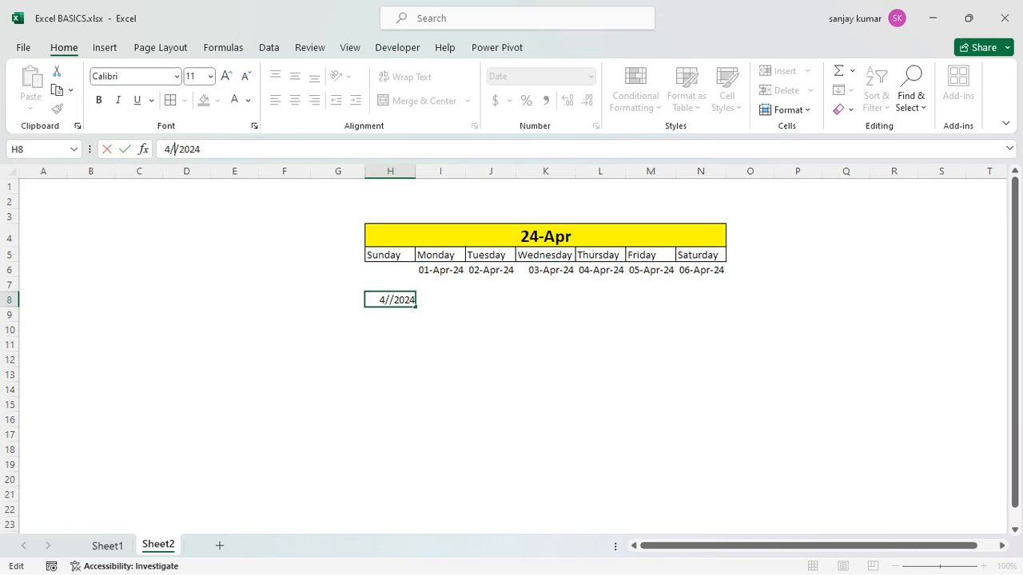
text(07)
key(Return)
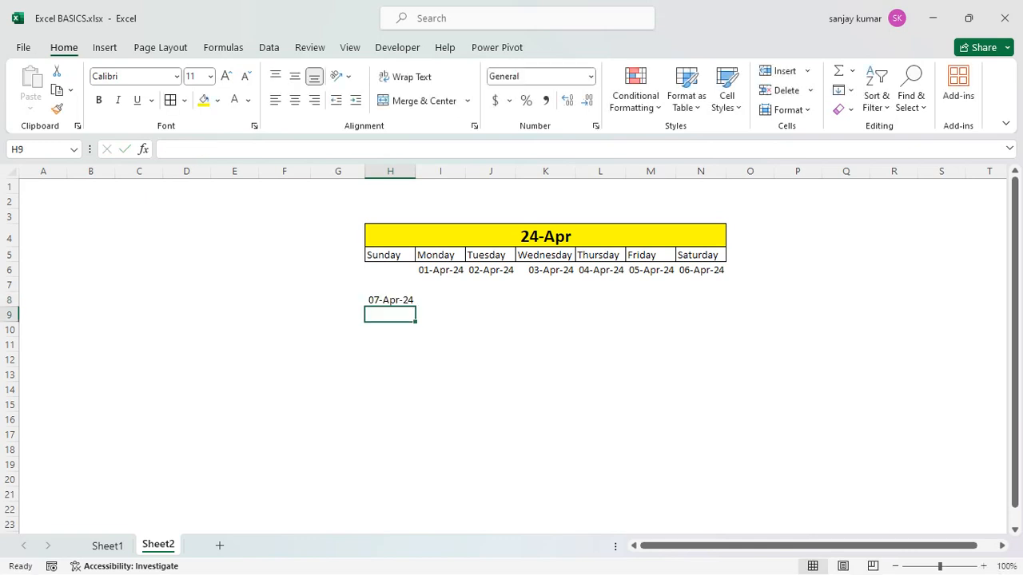
- Fill H8:H11 down the Sunday column with a linear series using a step value of 7
click(397, 301)
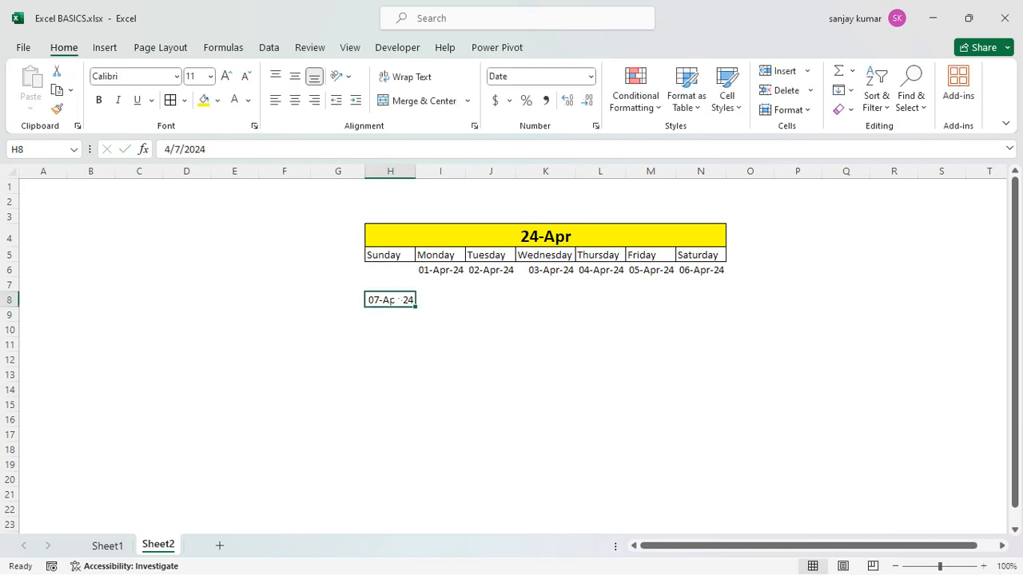
drag(399, 300, 388, 341)
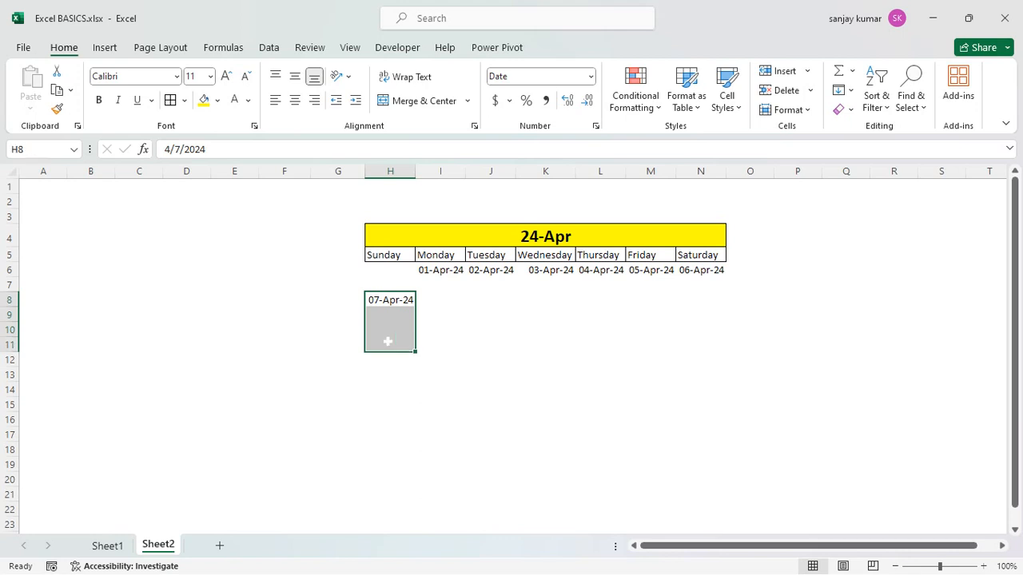
click(841, 90)
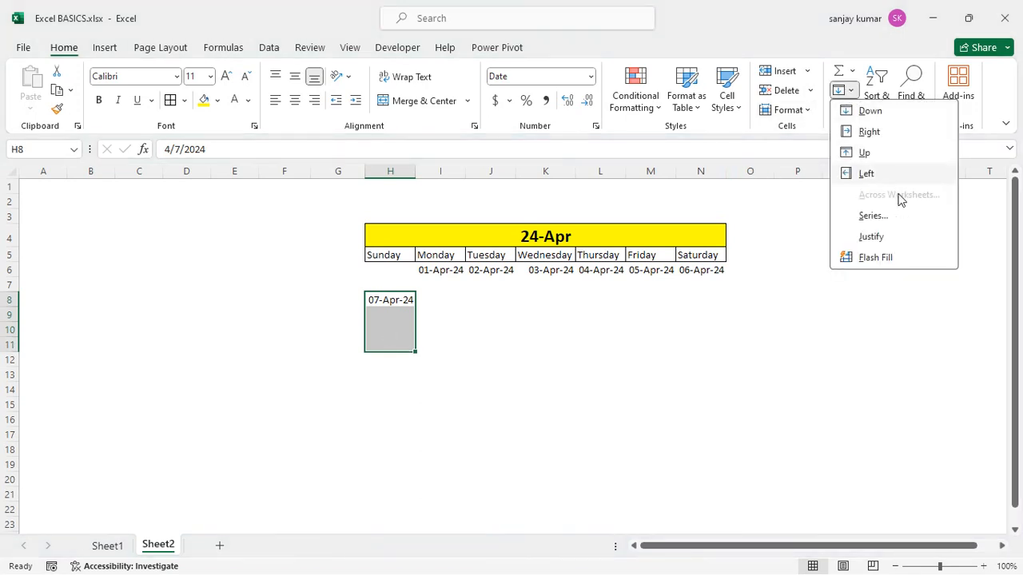
click(873, 216)
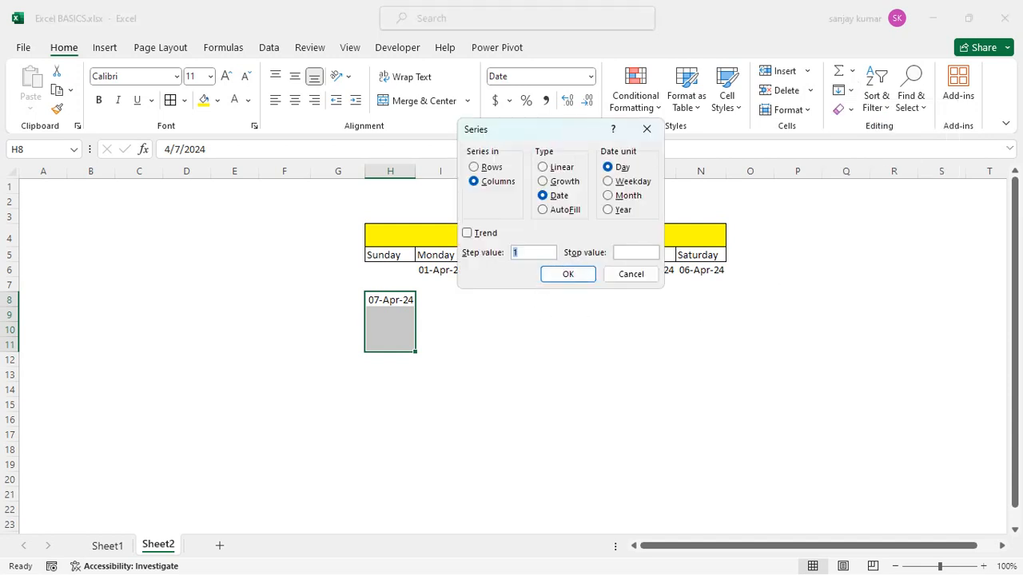
key(BackSpace)
click(544, 211)
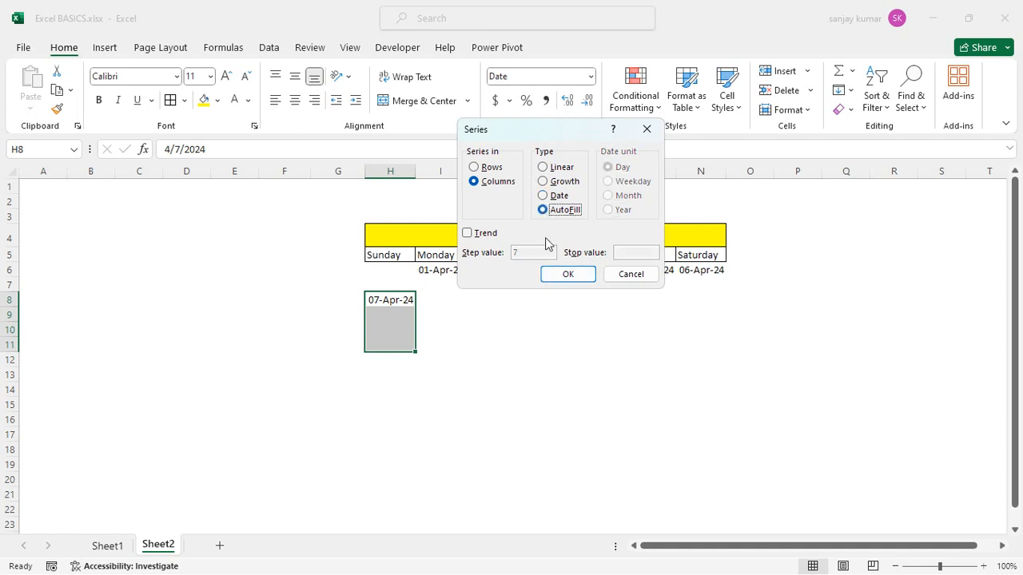
click(550, 169)
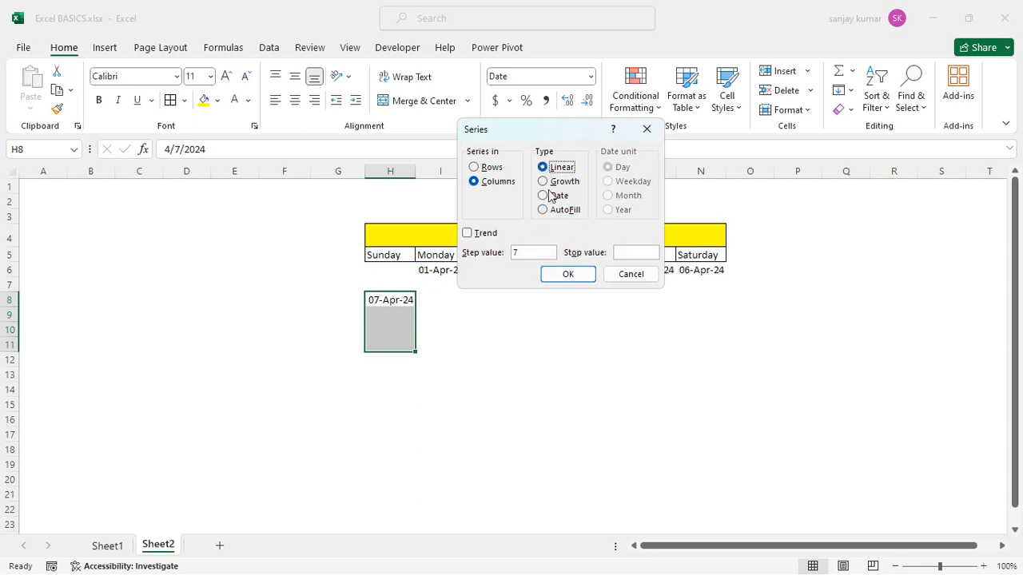
click(562, 277)
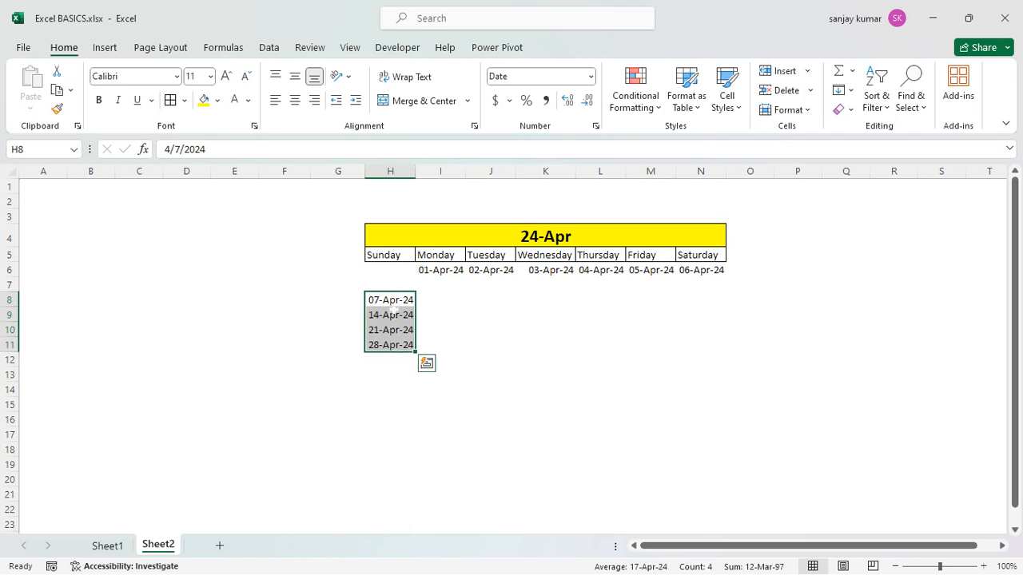
- Try to fill H8:N11 across the rows with an AutoFill type series, and undo the fill
drag(391, 299, 703, 338)
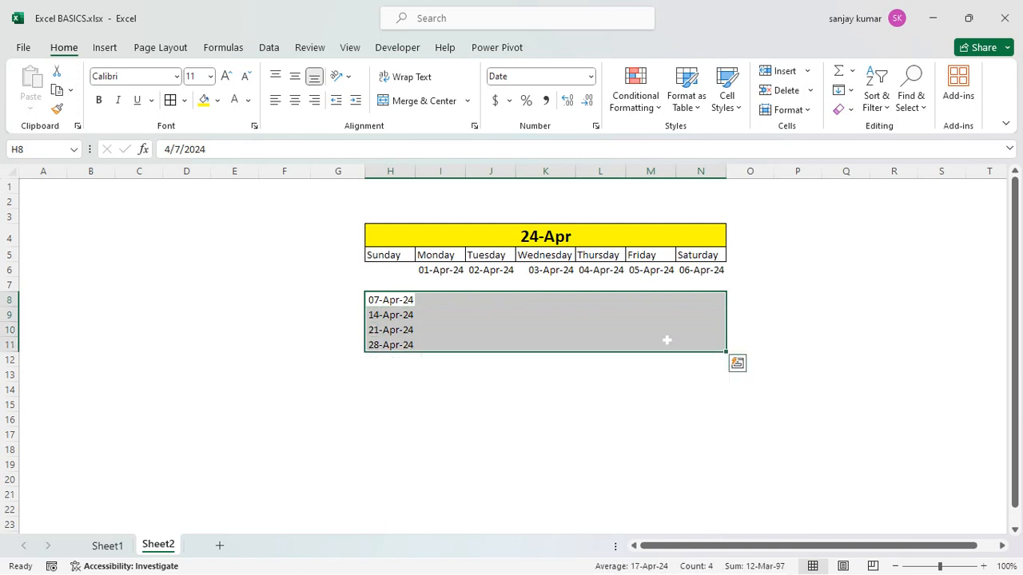
click(850, 92)
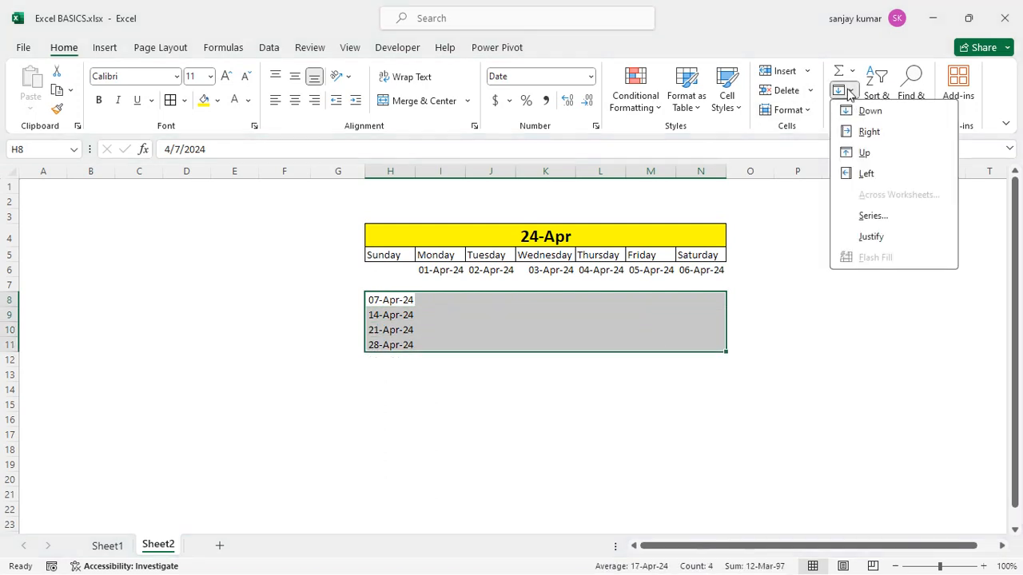
click(869, 216)
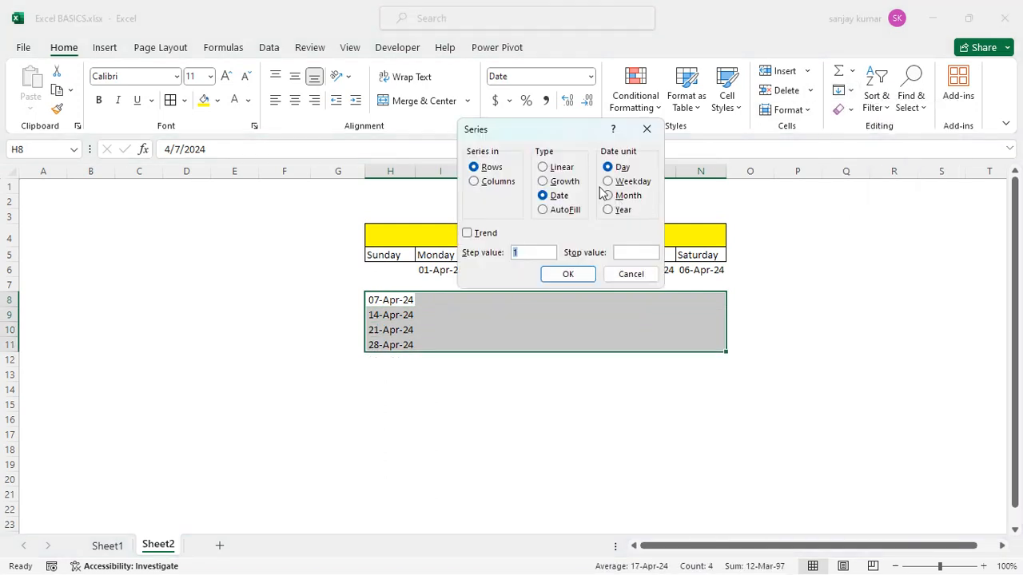
click(544, 168)
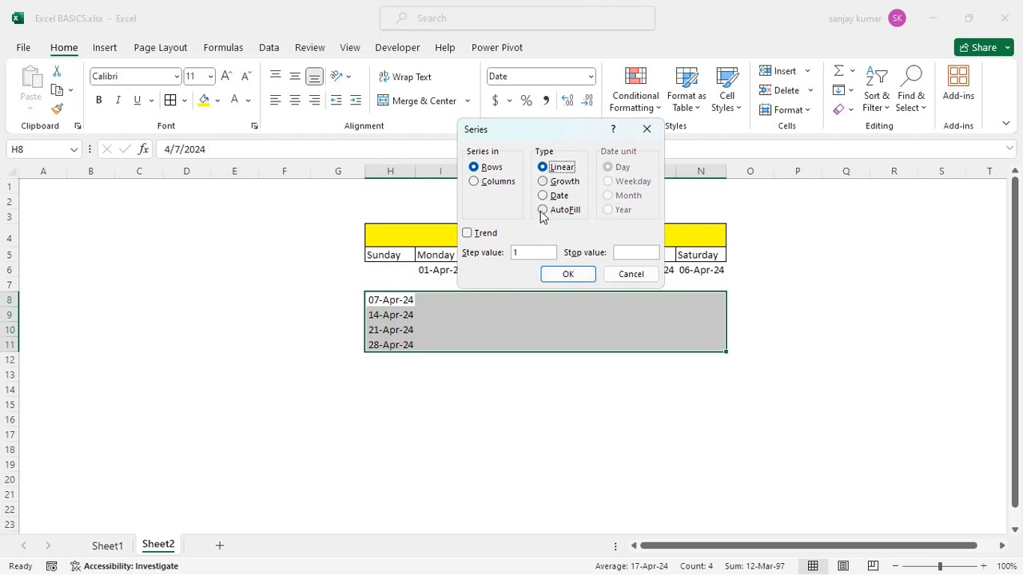
click(543, 212)
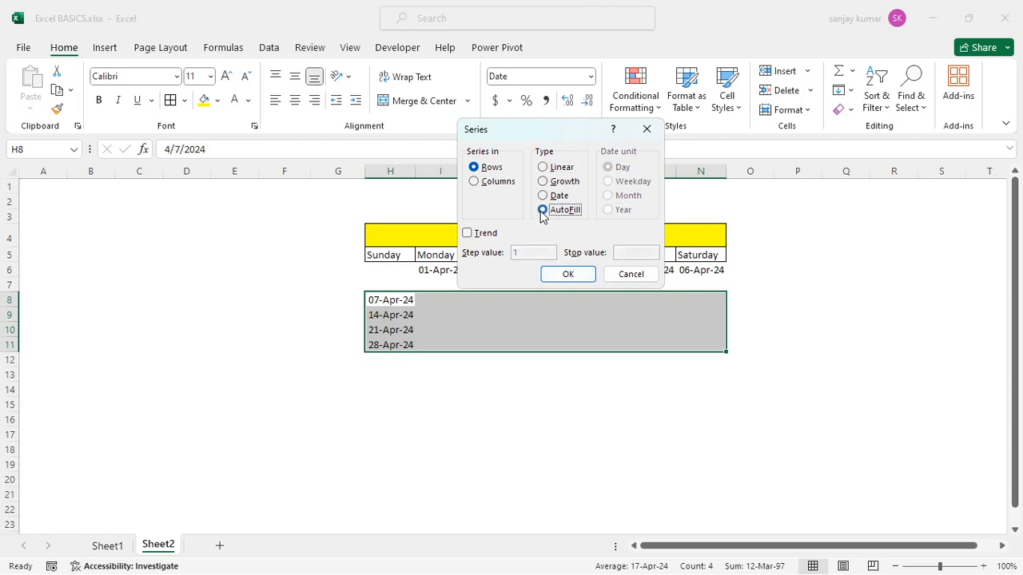
click(567, 274)
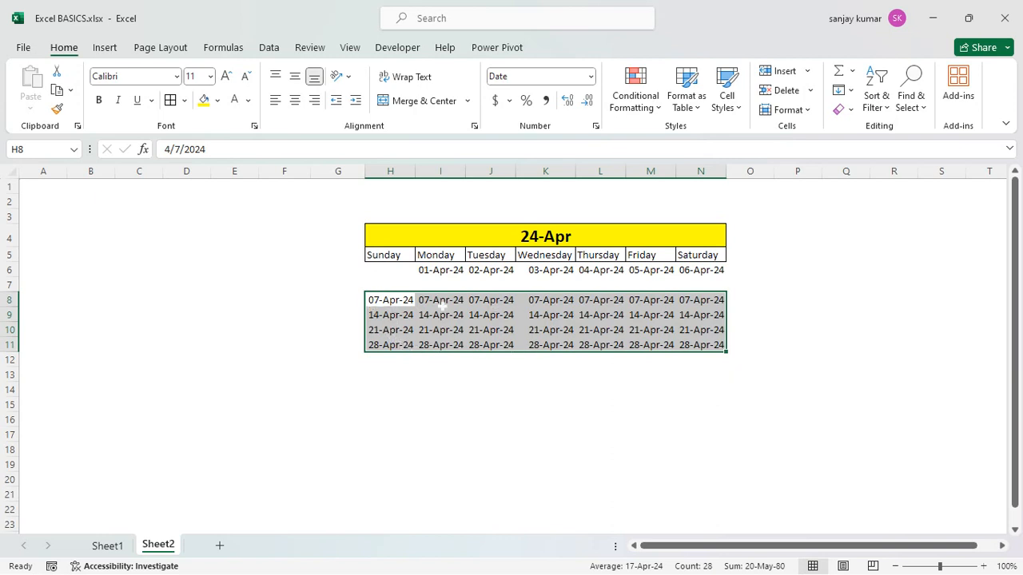
key(ctrl+c)
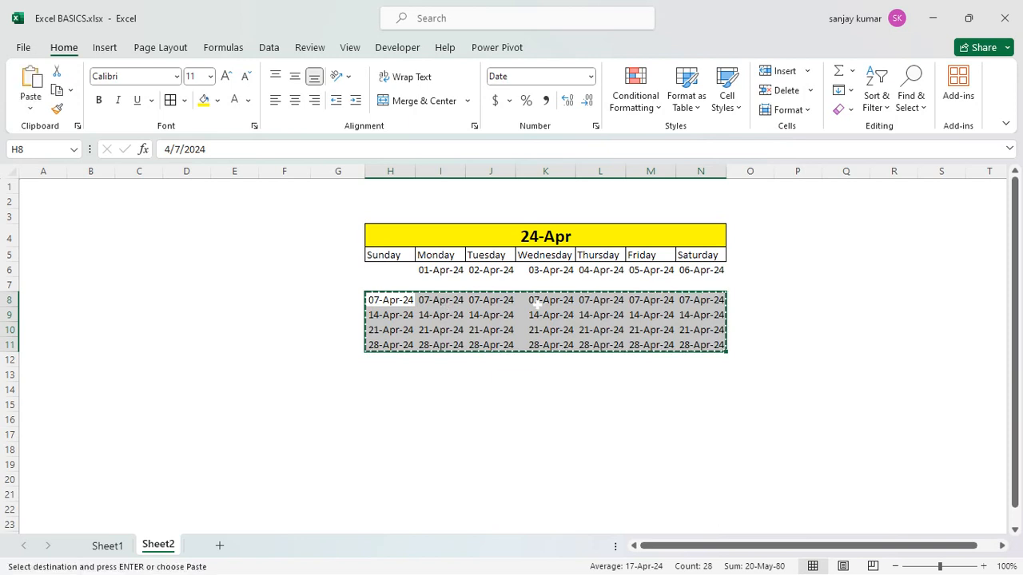
key(ctrl+z)
click(454, 313)
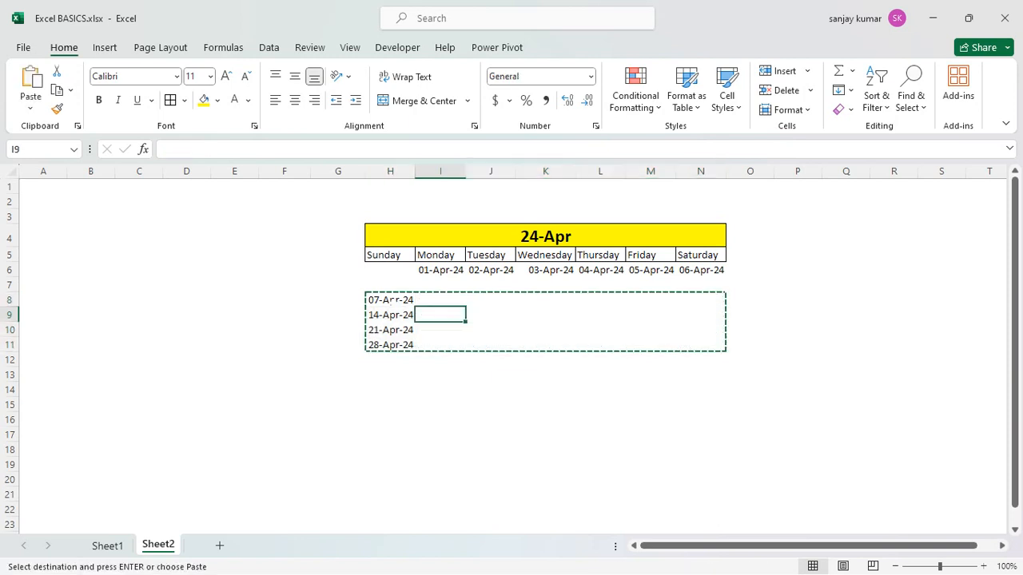
- Fill H8:N11 across the rows with a linear series using a step value of 1
drag(391, 301, 699, 342)
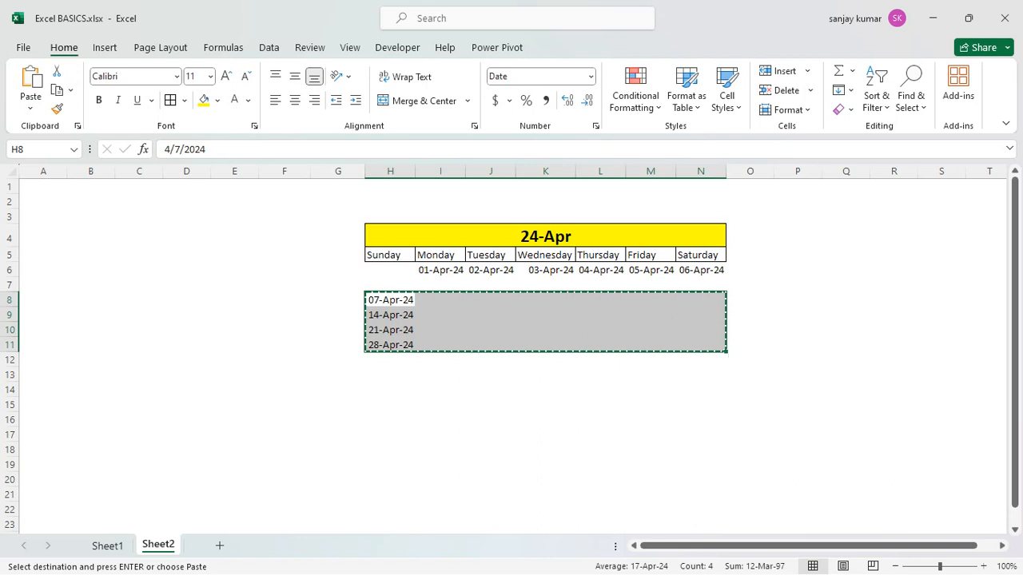
click(849, 91)
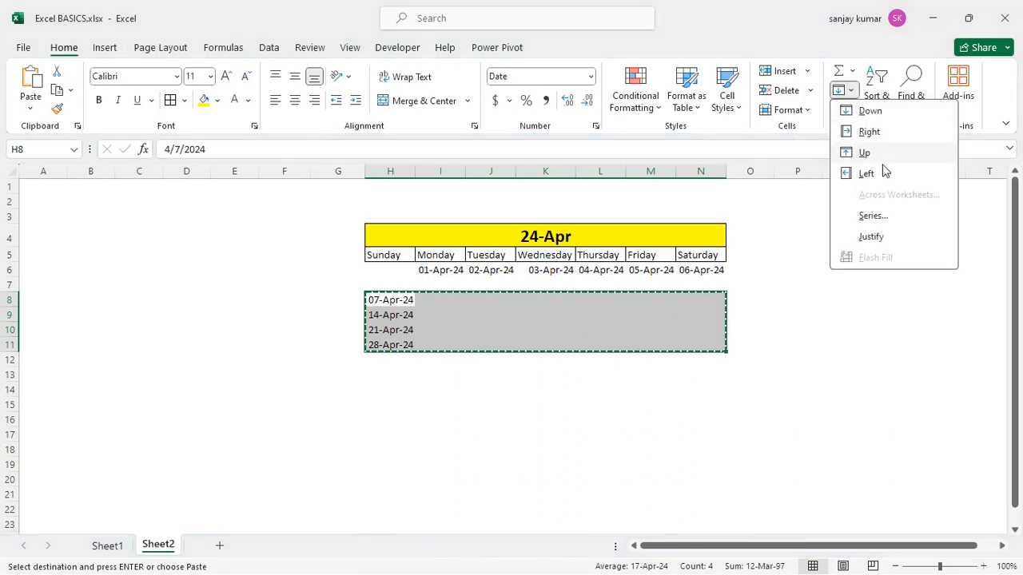
click(870, 216)
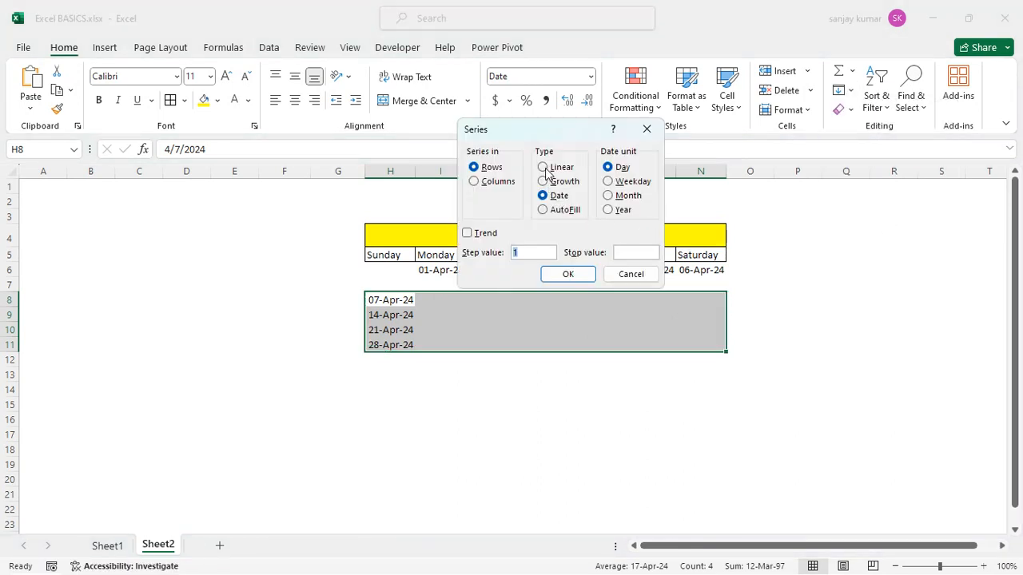
click(544, 168)
click(568, 274)
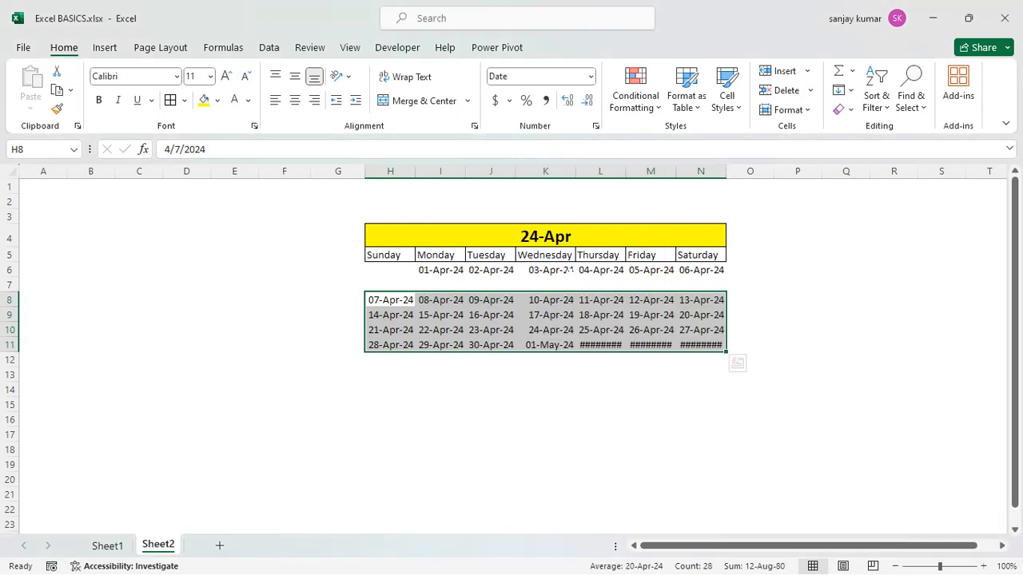
click(463, 360)
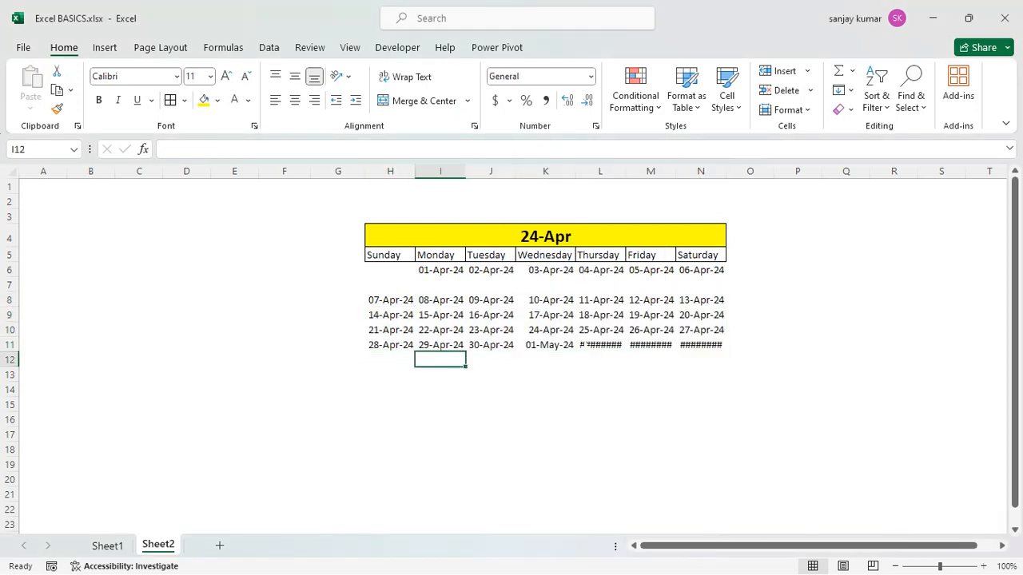
- AutoFit the width of the Thursday column L to show its full date in the last week
click(584, 345)
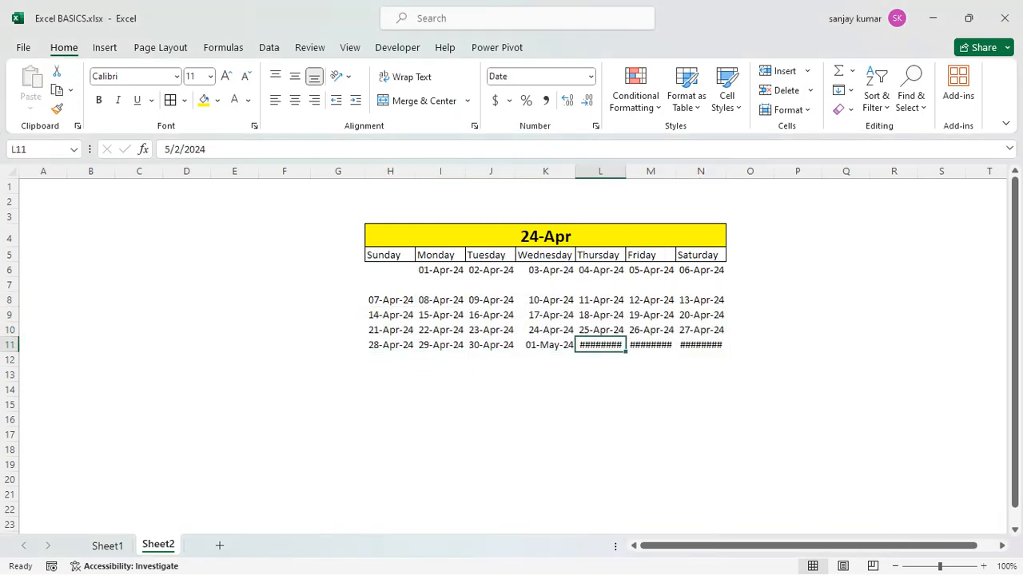
double_click(627, 171)
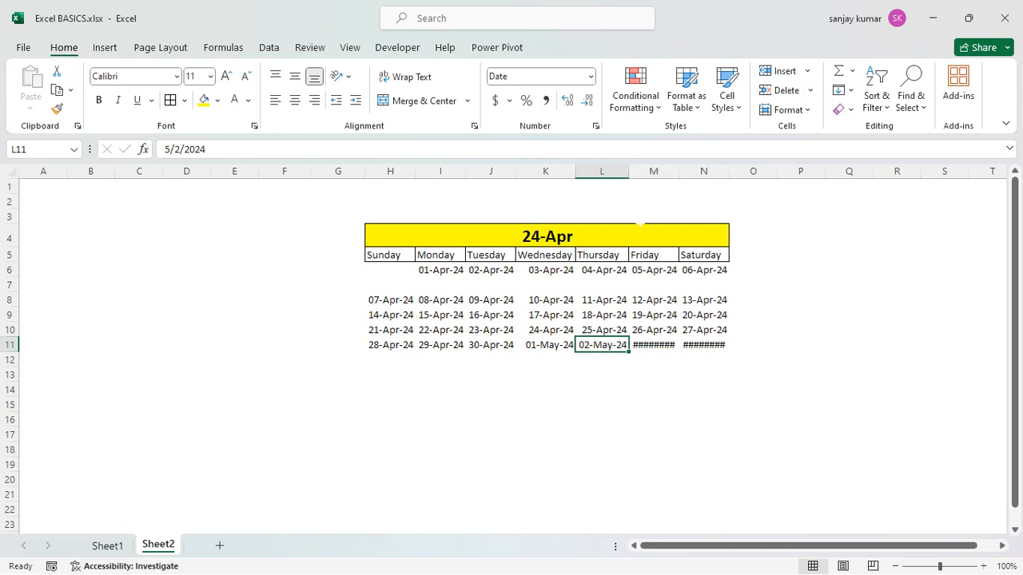
click(602, 375)
- Clear the May dates from K11:N11 in the calendar's last week
drag(545, 345, 723, 345)
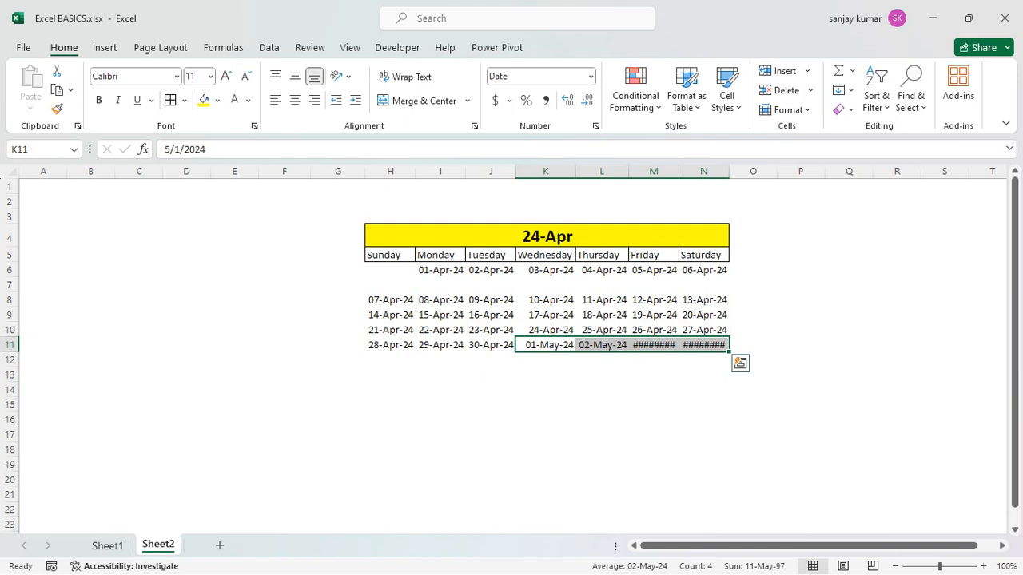
key(Delete)
click(703, 404)
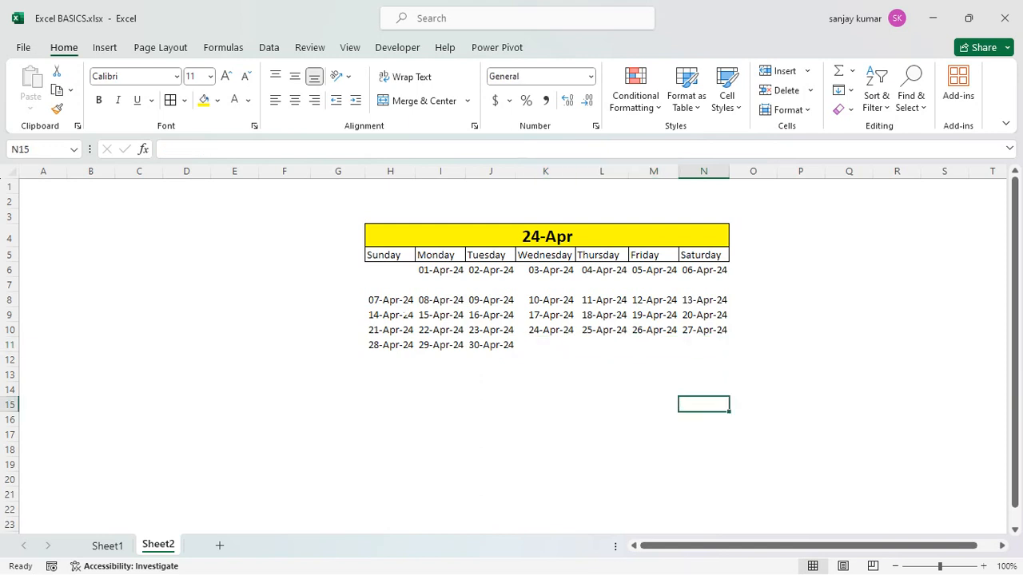
- Delete the empty row 7 between the first and second weeks of the calendar
click(429, 287)
right_click(10, 284)
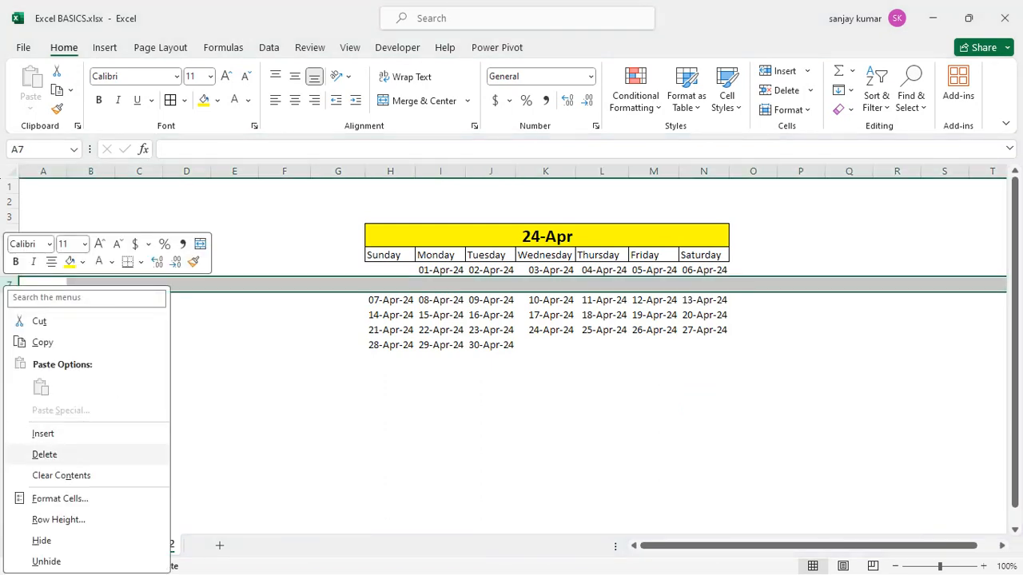
click(44, 454)
click(399, 449)
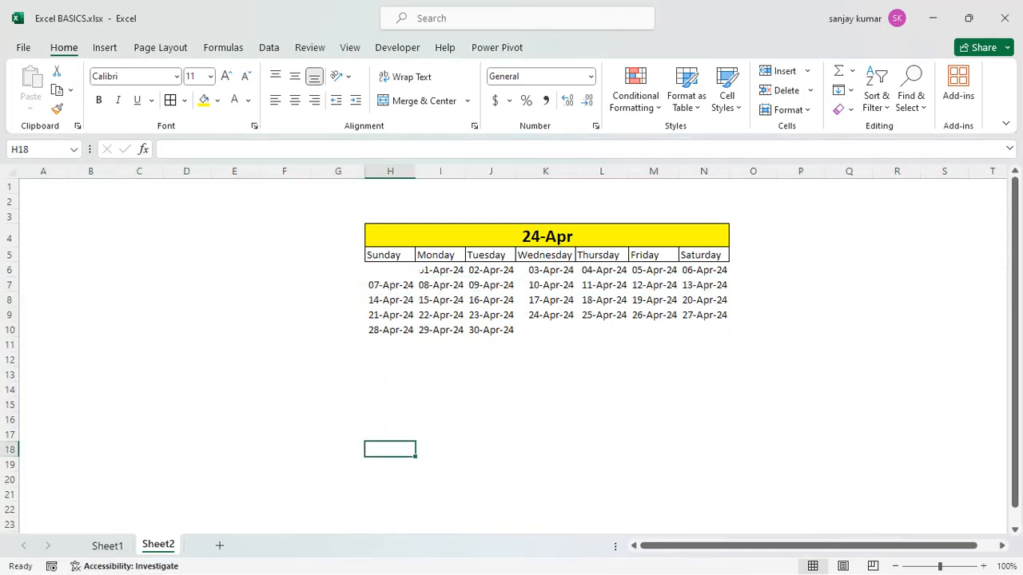
- Try the Number format on the calendar dates in H6:N10, and undo the format change
drag(390, 269, 685, 328)
click(590, 76)
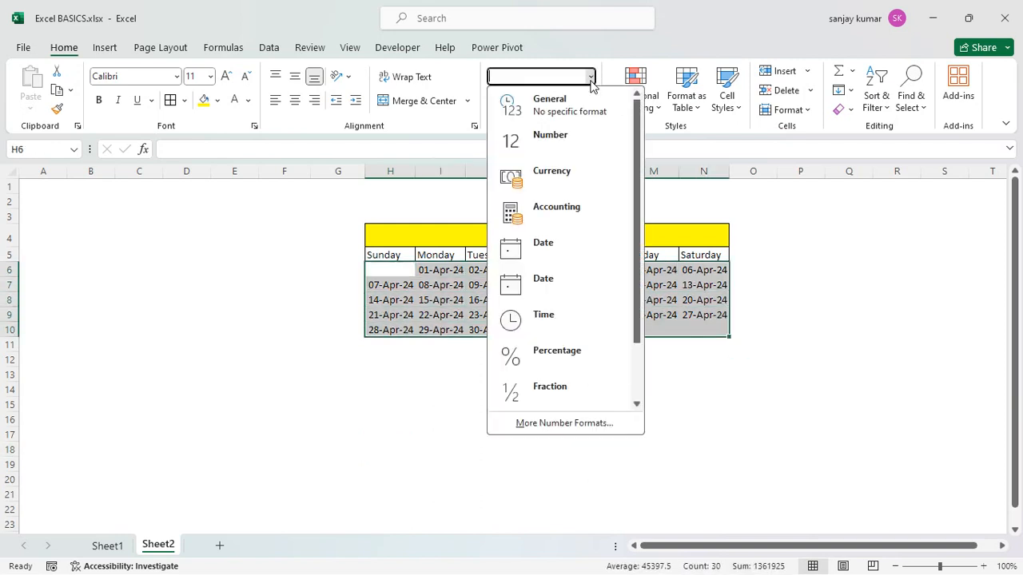
click(560, 141)
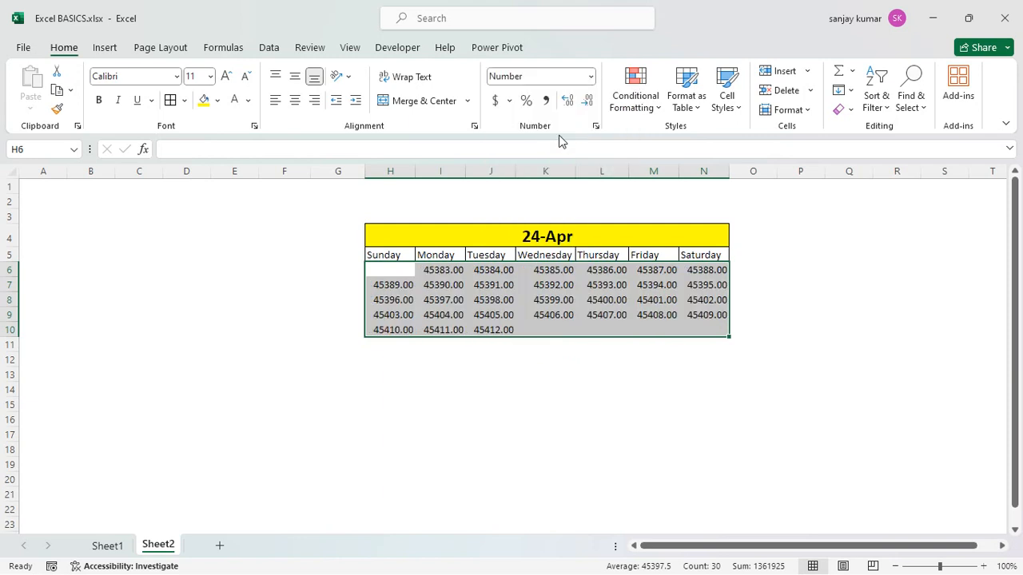
click(590, 76)
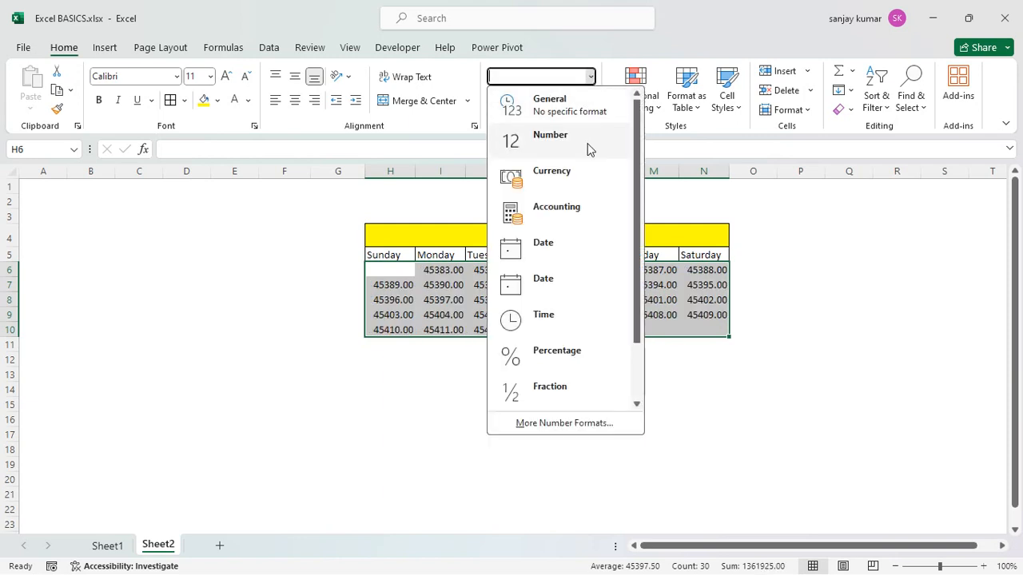
right_click(684, 289)
click(551, 296)
key(ctrl+z)
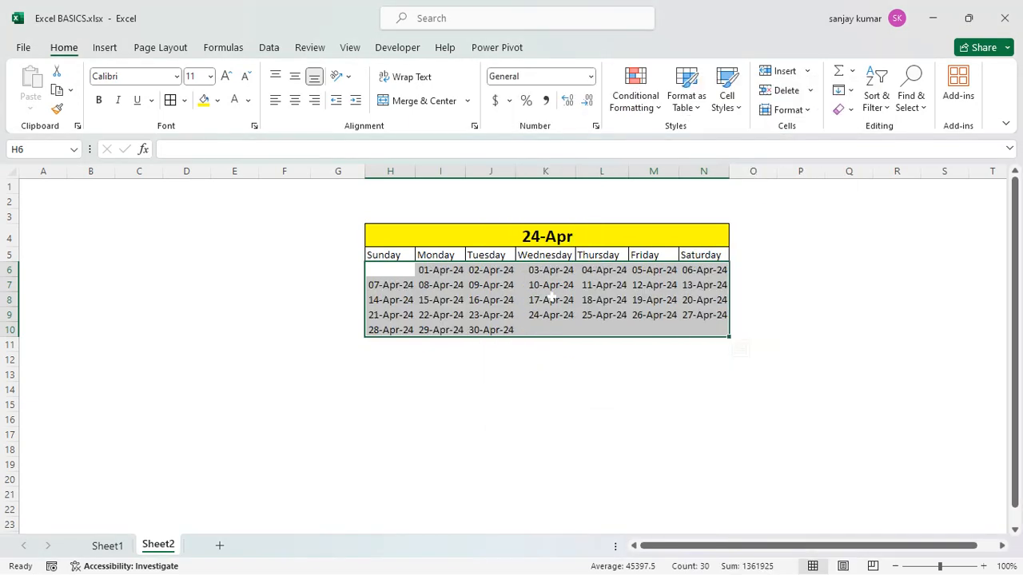
- Open the cell format settings for H6:N10 and choose the 14-Mar-12 date type
right_click(523, 298)
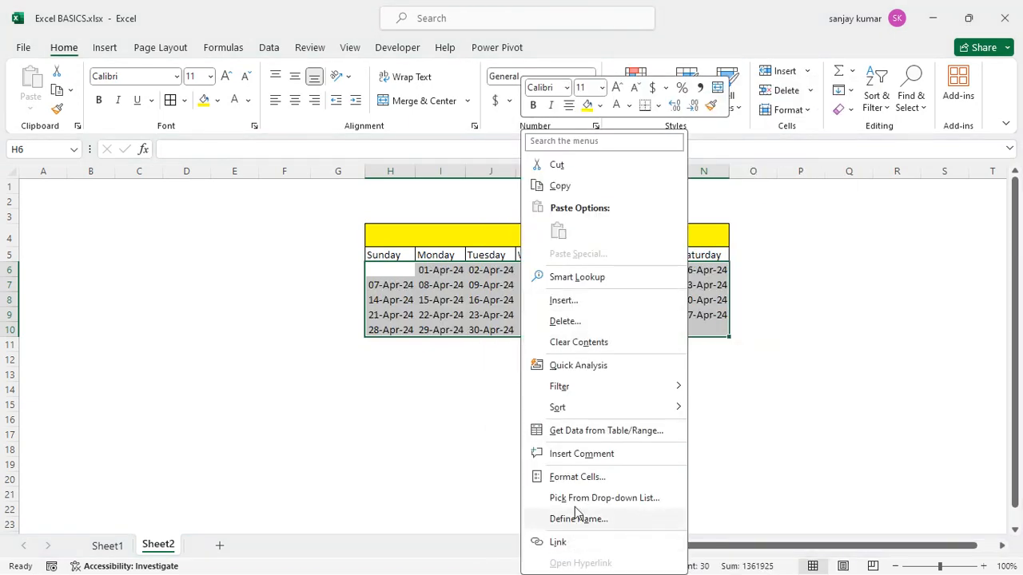
click(582, 477)
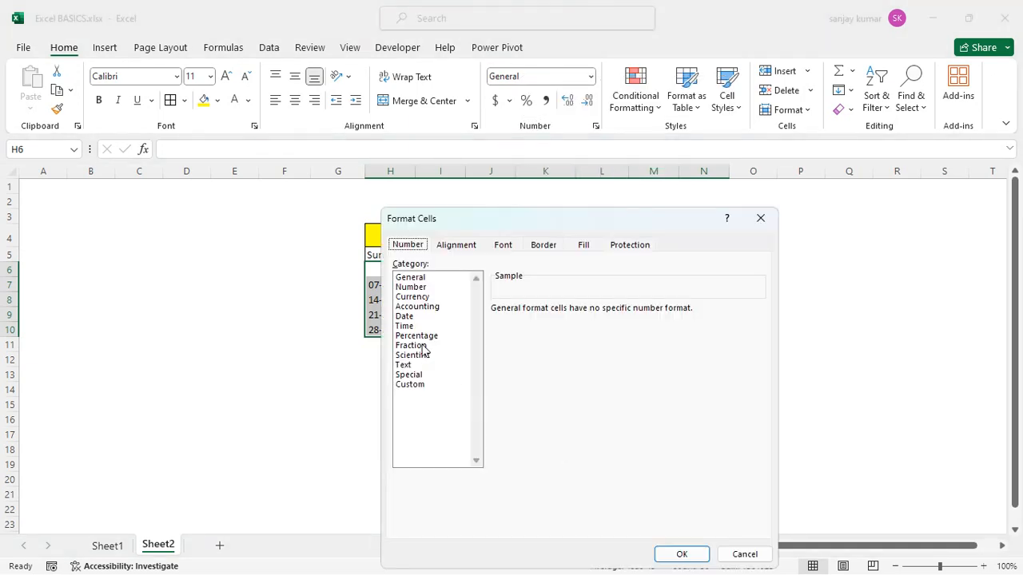
click(407, 318)
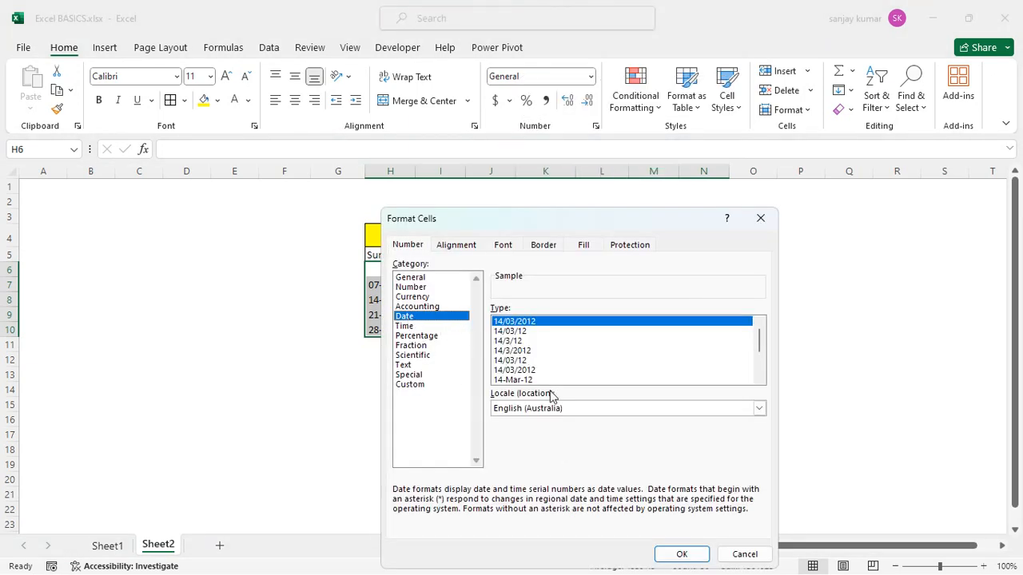
click(421, 375)
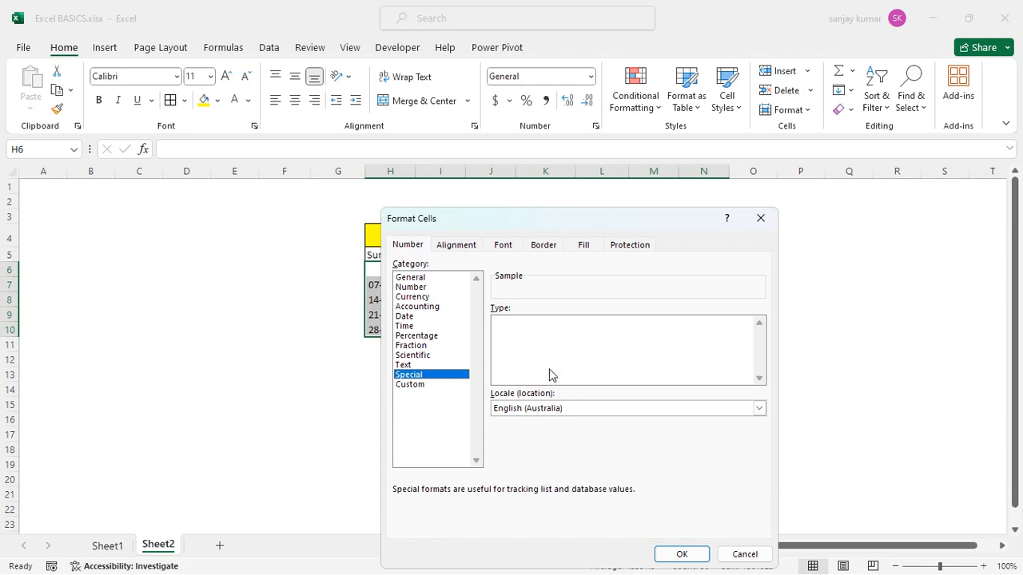
click(431, 386)
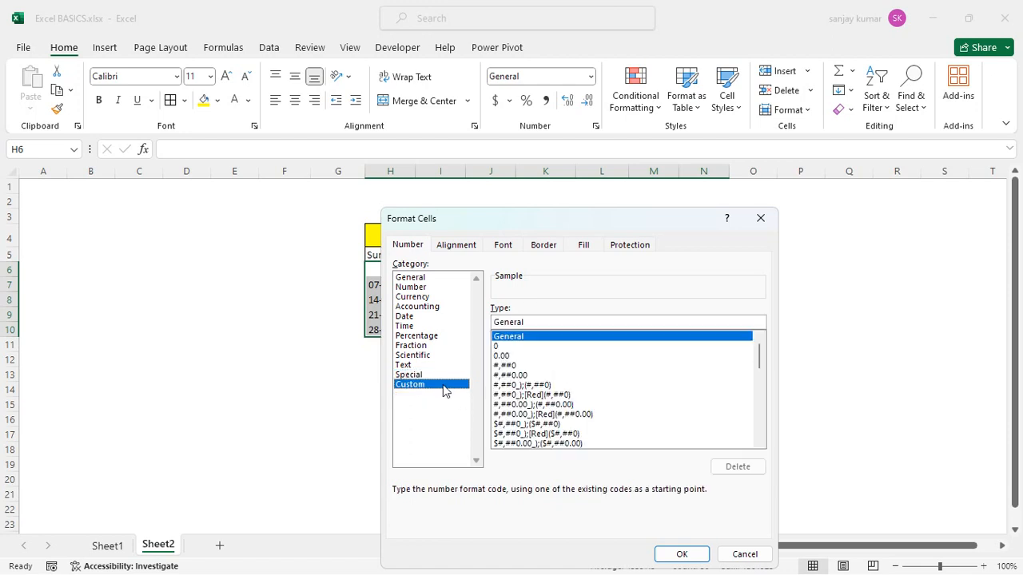
click(499, 348)
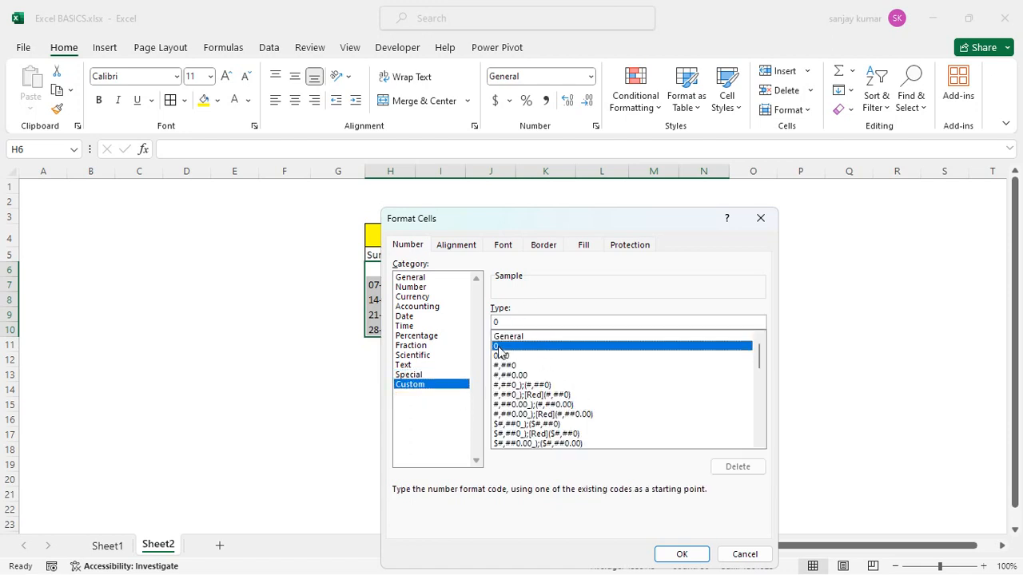
click(414, 318)
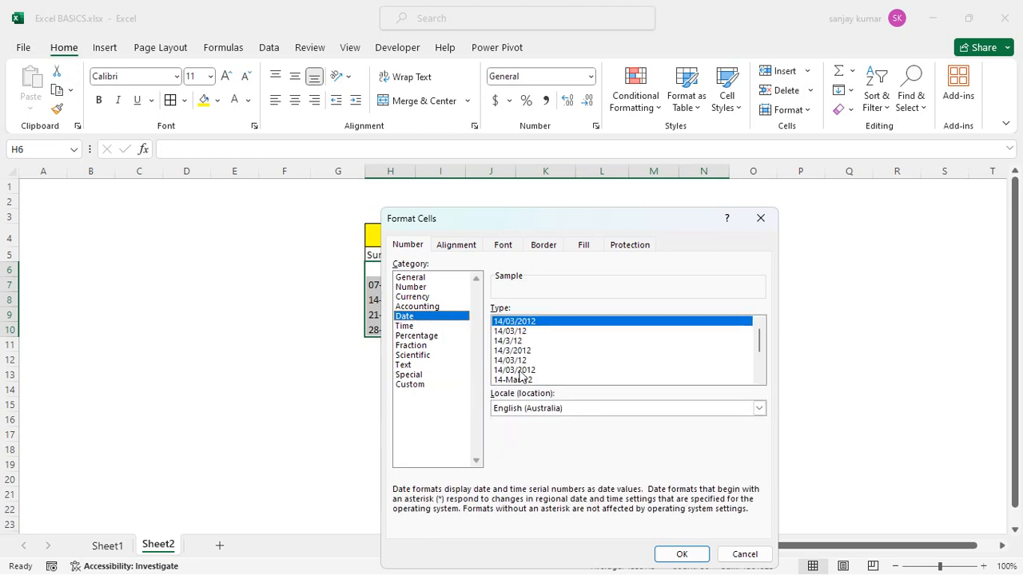
click(520, 381)
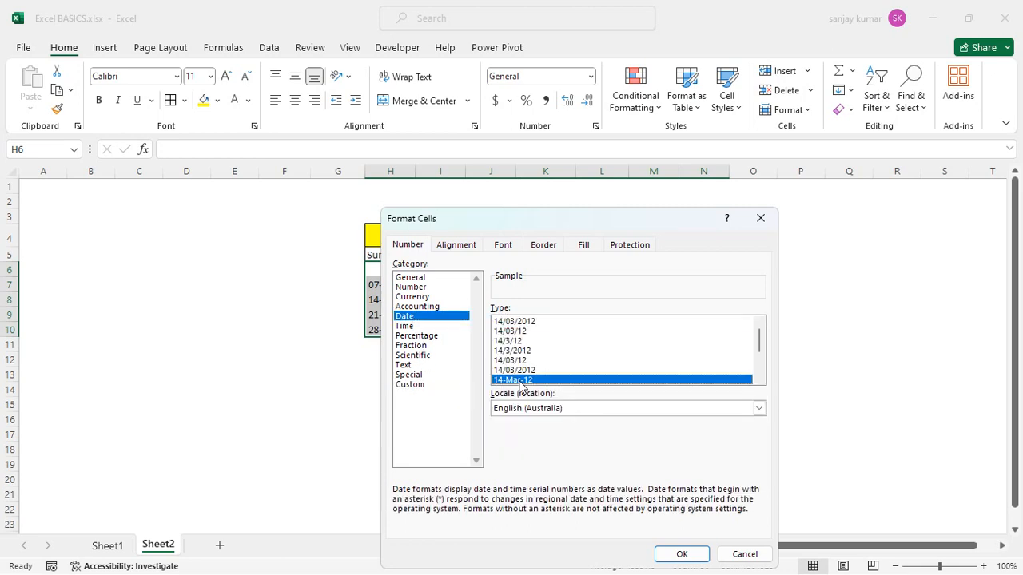
- Give the calendar dates in H6:N10 a custom dd format by shortening the existing dd-mm-yyyy code
click(413, 386)
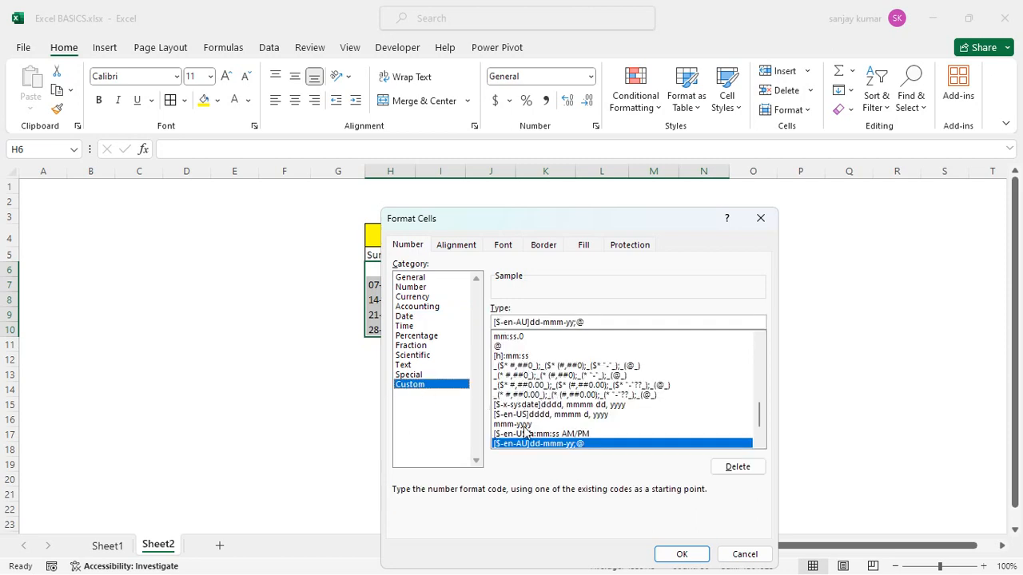
scroll(761, 442, down, 2)
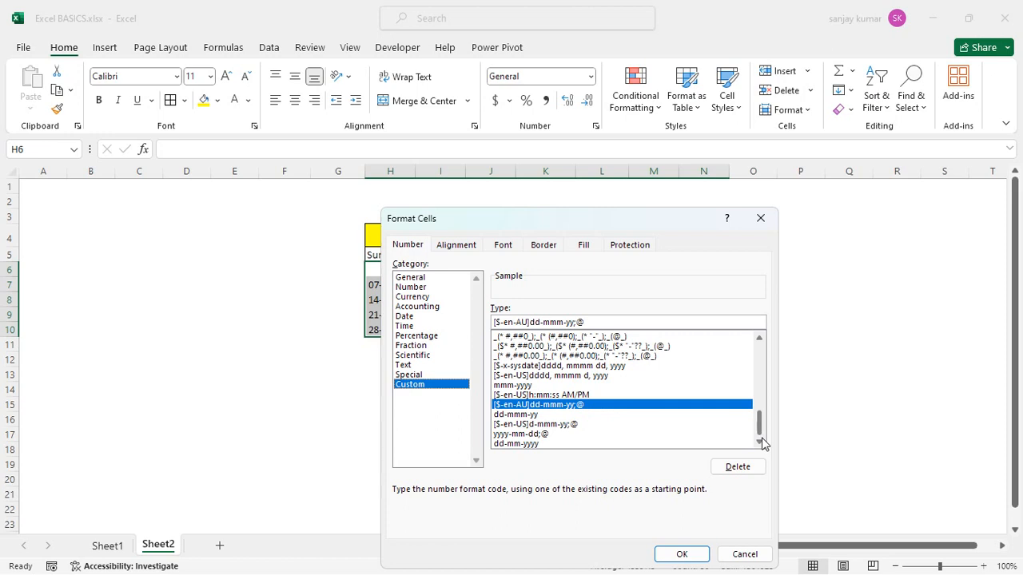
click(538, 444)
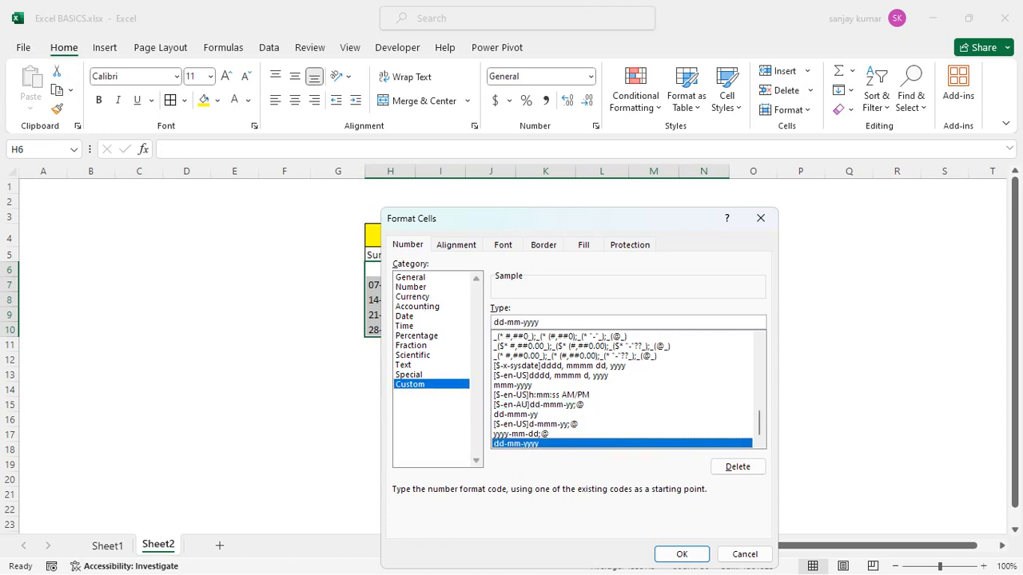
drag(504, 322, 634, 318)
key(BackSpace)
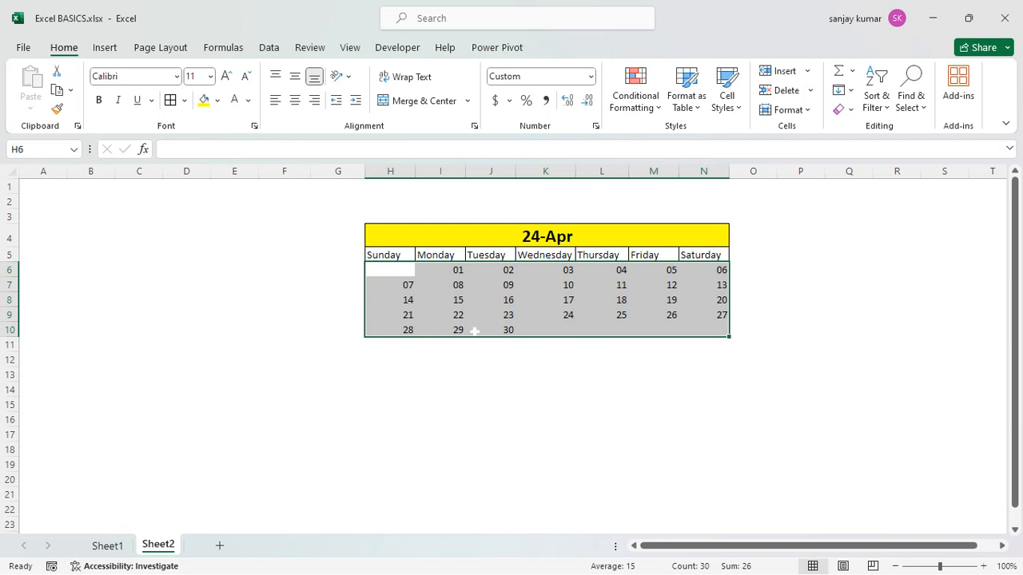
- Apply all borders to the calendar dates in H6:N10 and center them horizontally
click(457, 270)
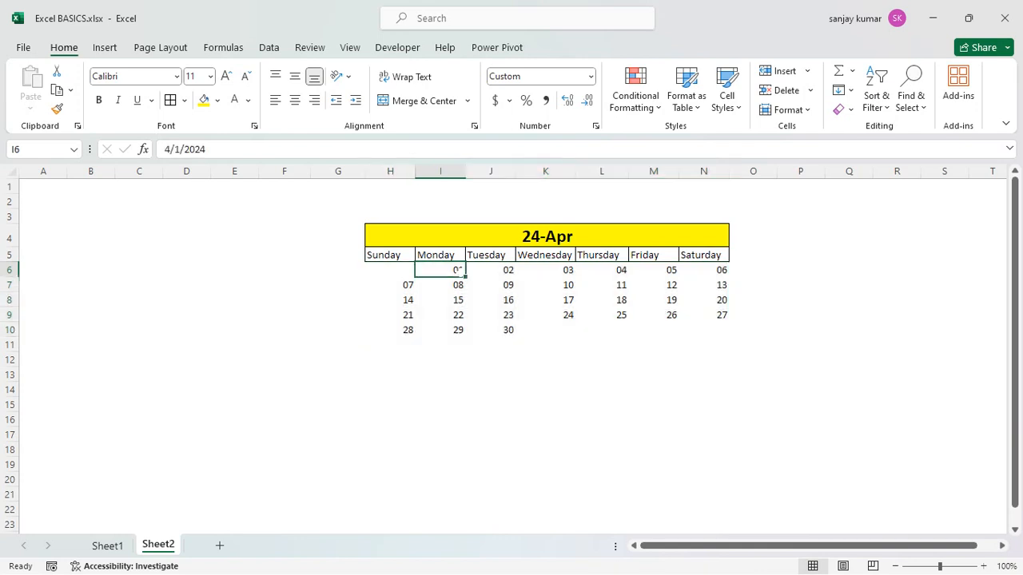
click(506, 270)
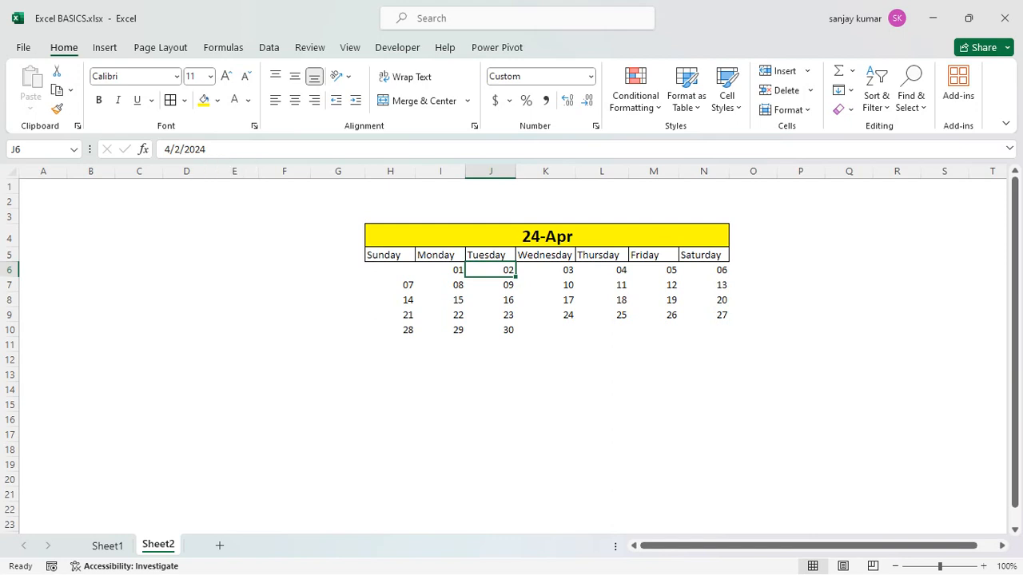
drag(390, 270, 721, 321)
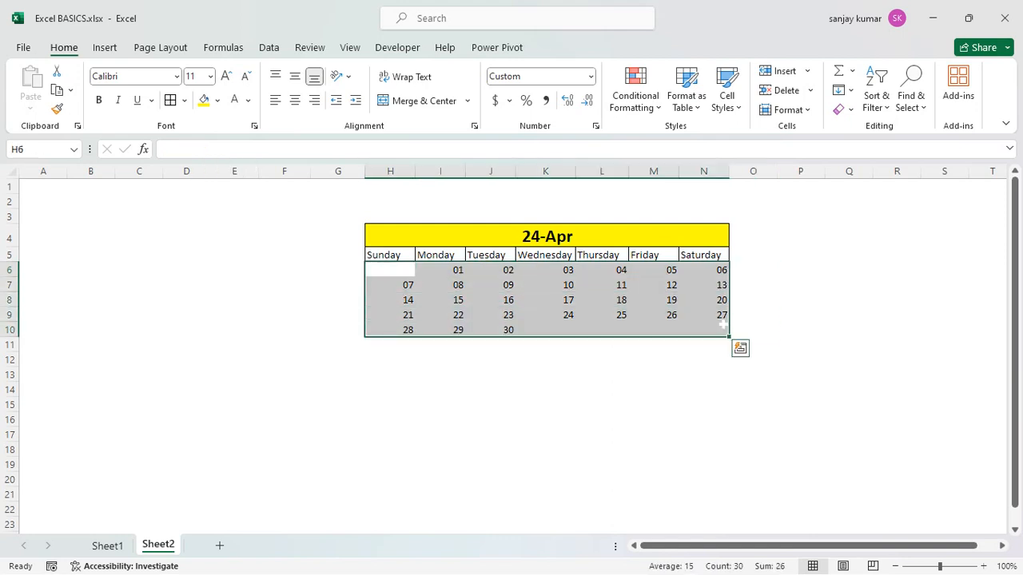
click(169, 102)
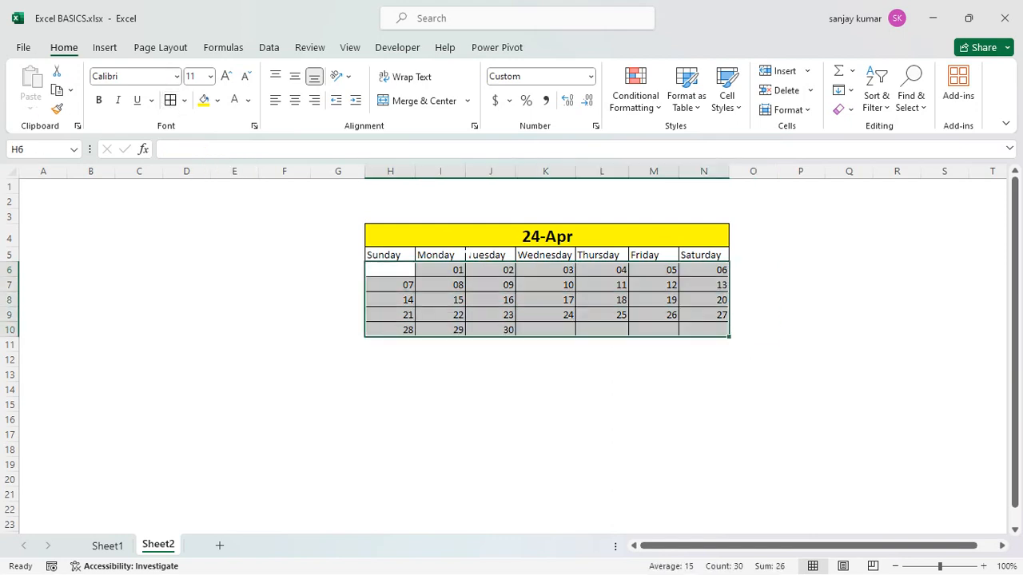
click(297, 101)
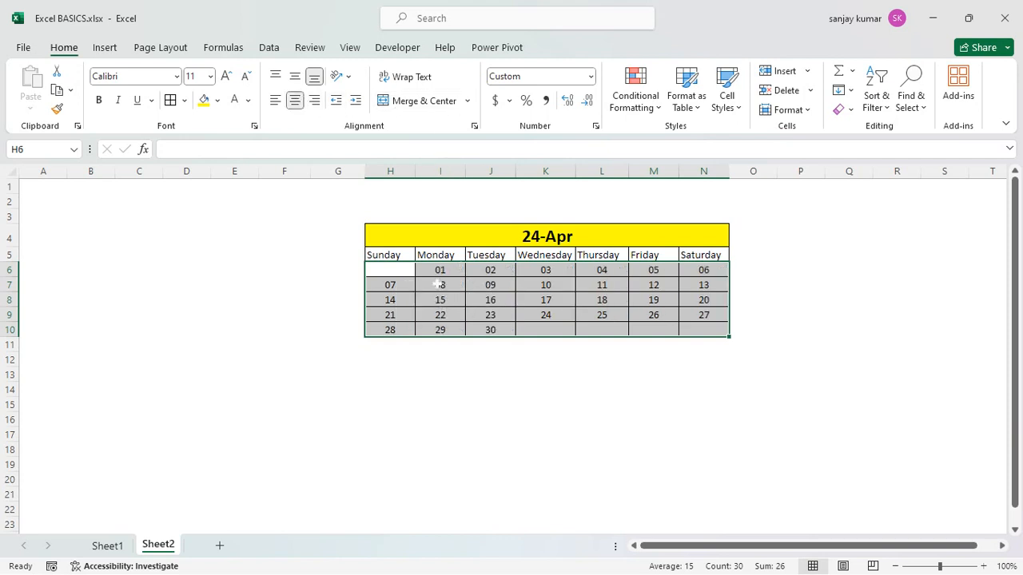
- Make the weekday headings and all the dates in H5:N10 bold
drag(396, 255, 707, 255)
key(ctrl+b)
click(653, 315)
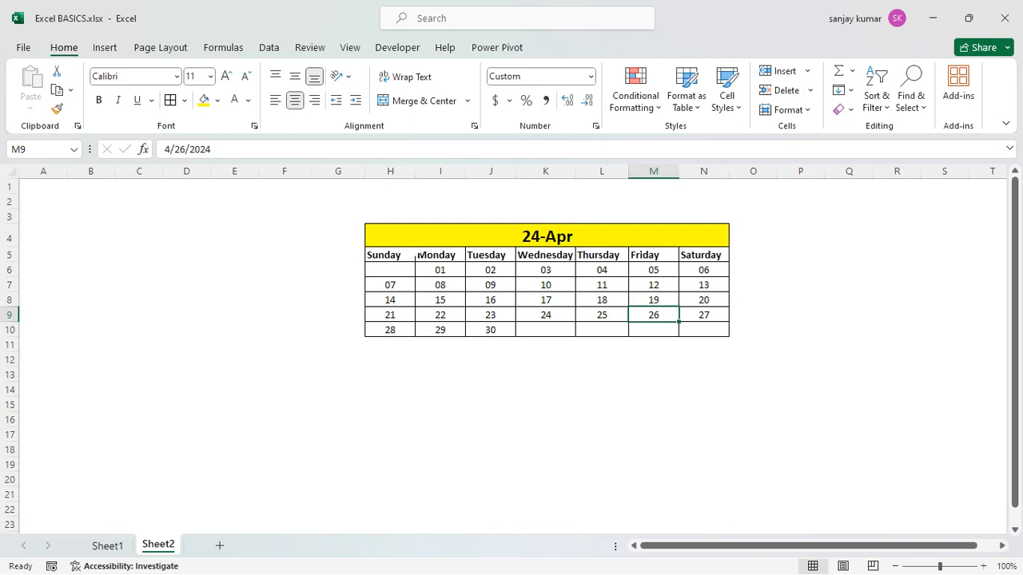
drag(397, 255, 708, 327)
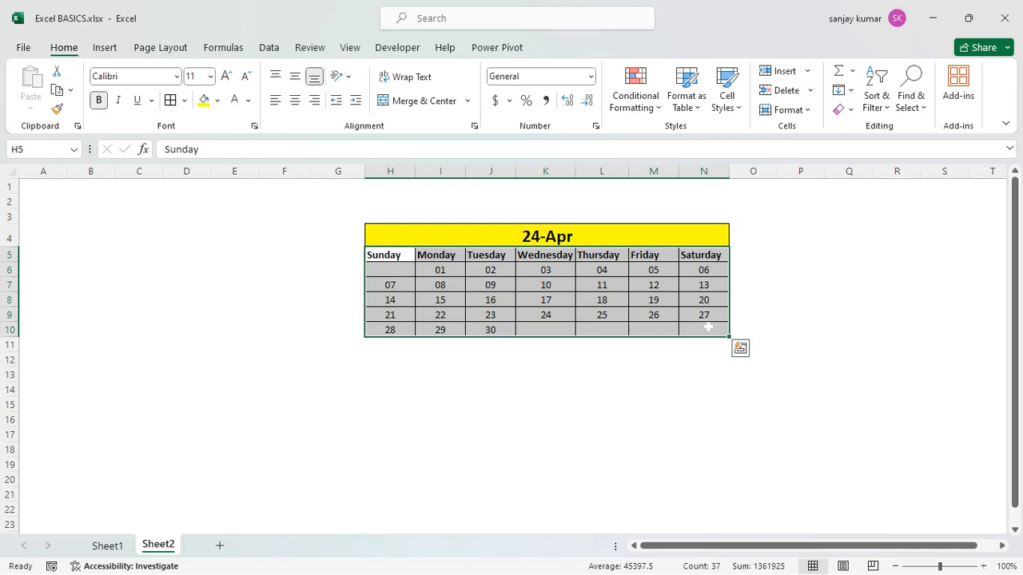
key(ctrl+b)
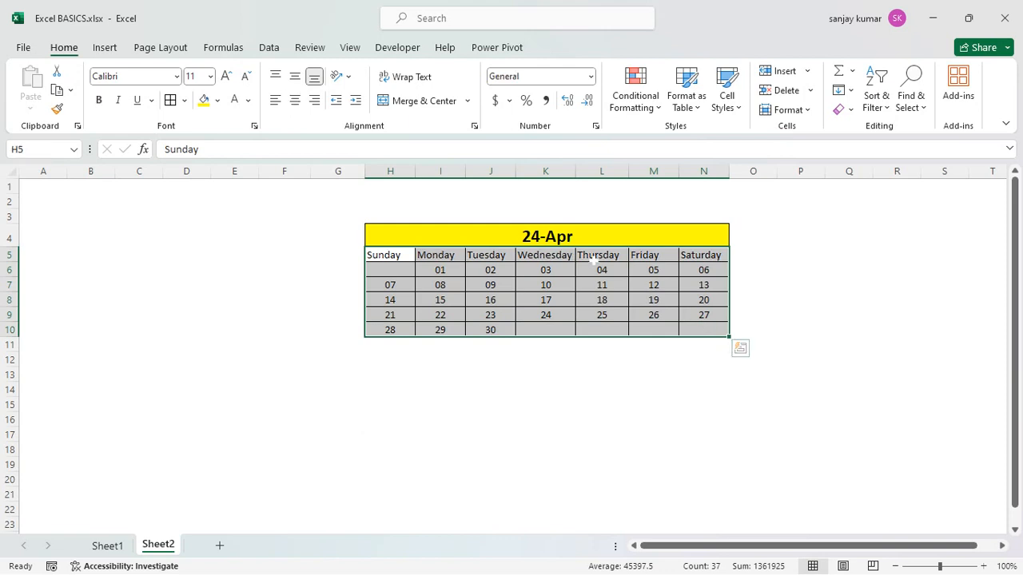
key(ctrl+b)
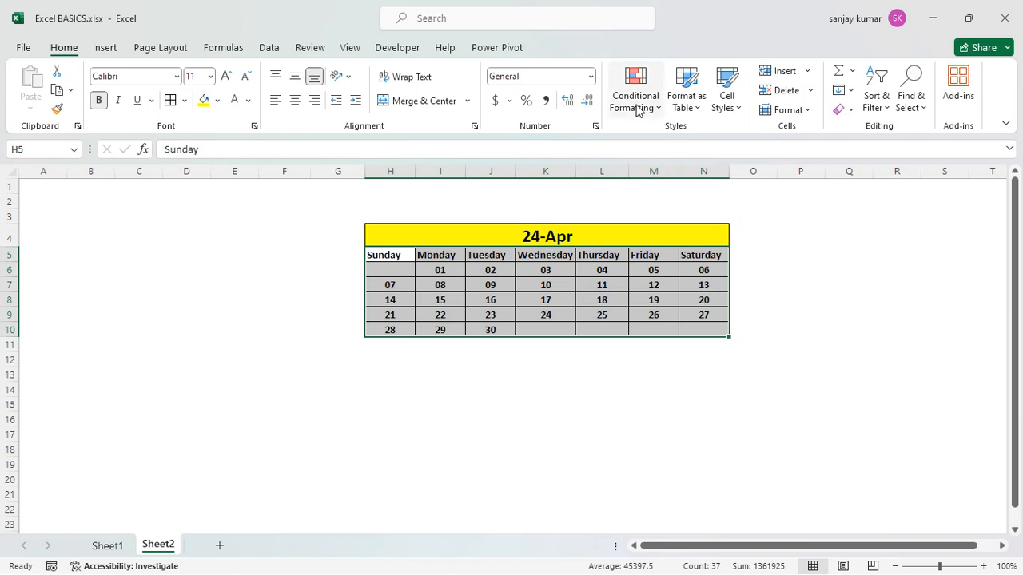
- Add a conditional formatting rule to H5:N10 that highlights dates occurring Today with Light Red Fill with Dark Red Text
click(636, 100)
mouse_move(651, 136)
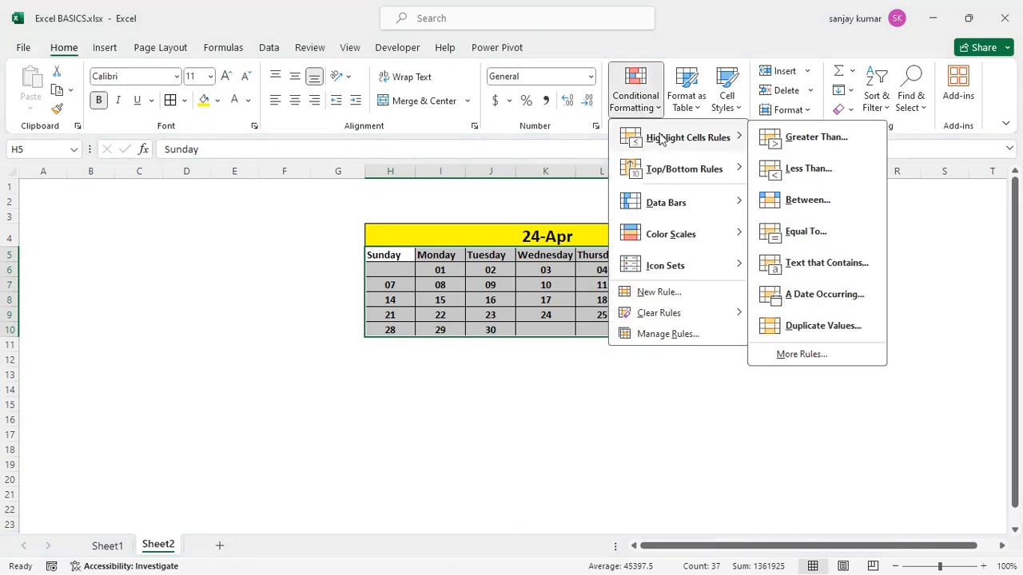
click(821, 310)
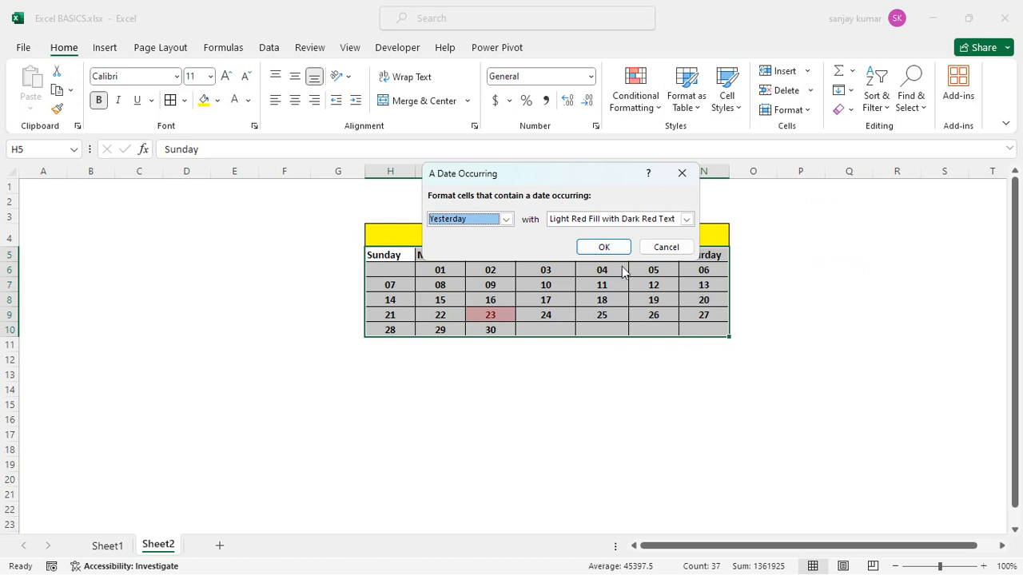
click(506, 218)
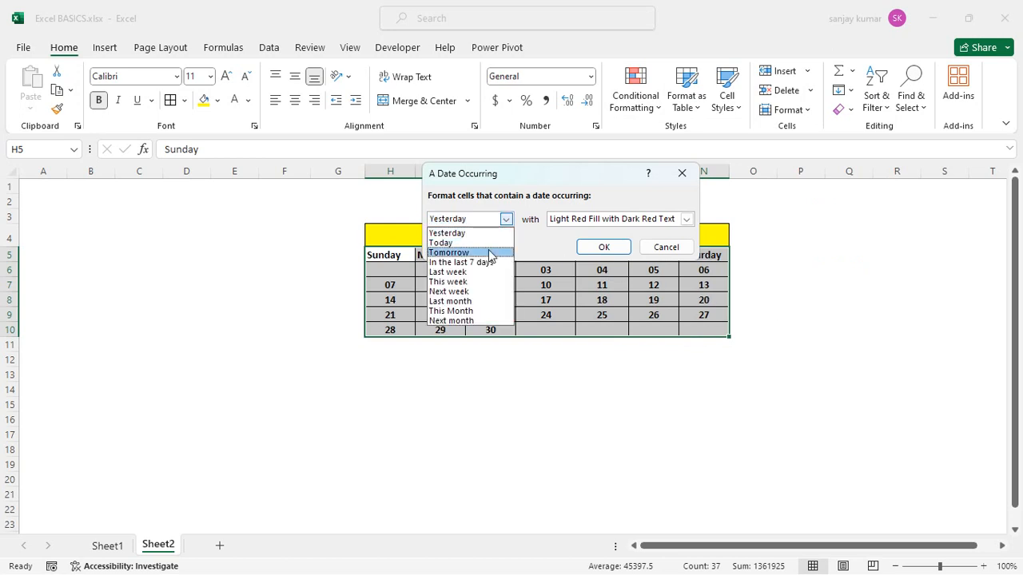
click(483, 243)
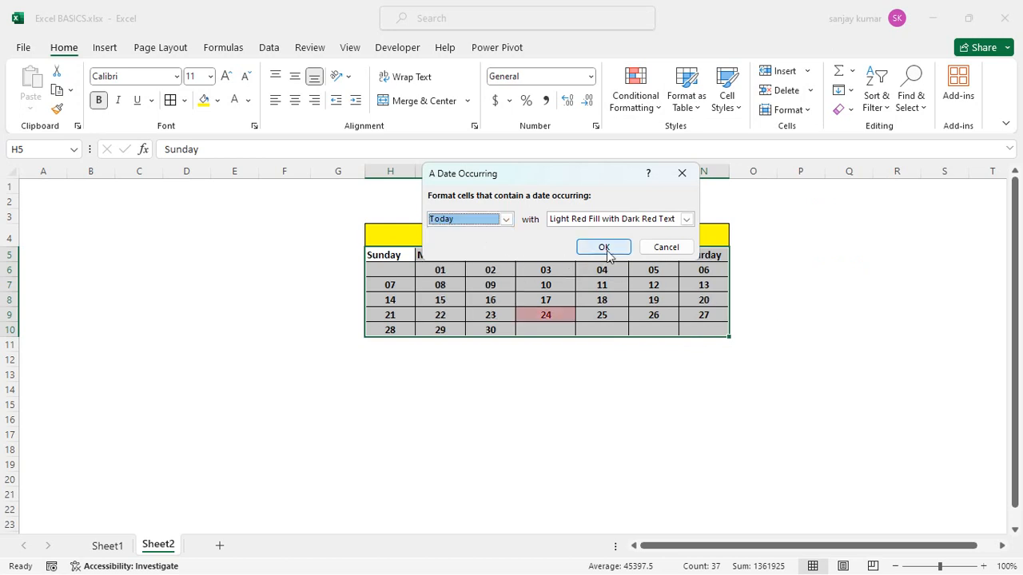
click(603, 247)
click(553, 316)
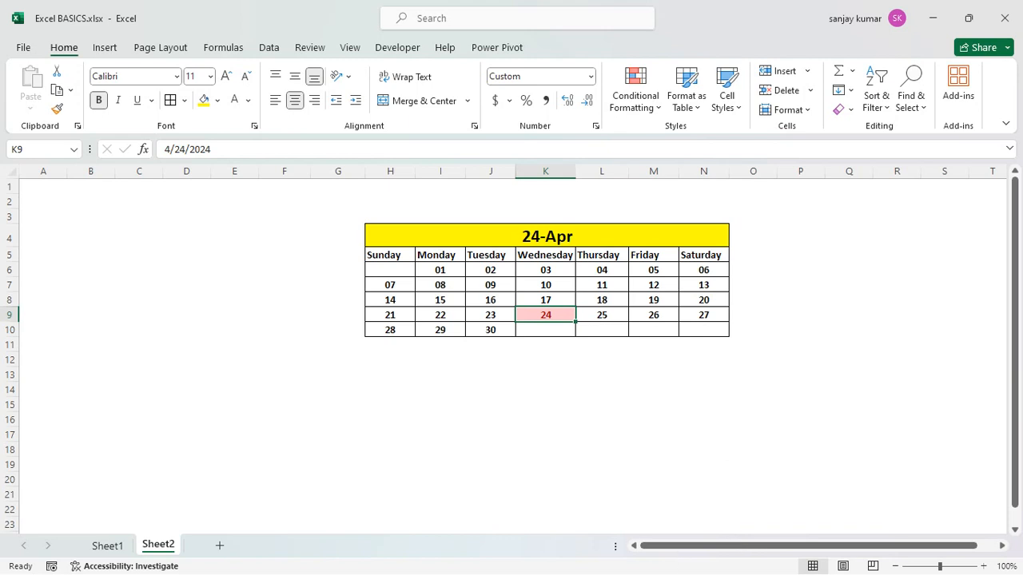
- Copy the weekday headings in H5:N5 and paste them transposed as a vertical list starting at H13
drag(379, 255, 699, 256)
key(ctrl+c)
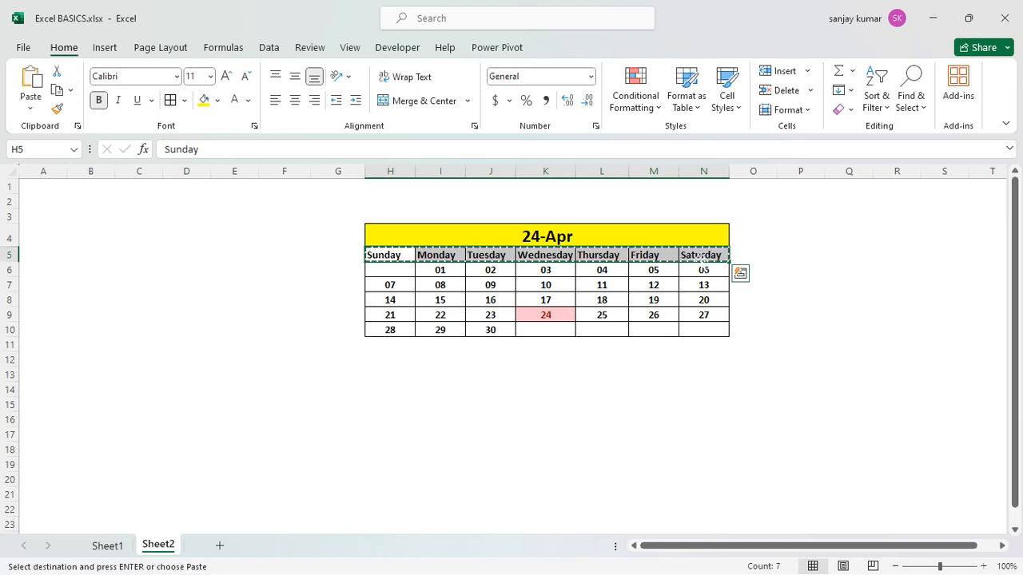
click(385, 379)
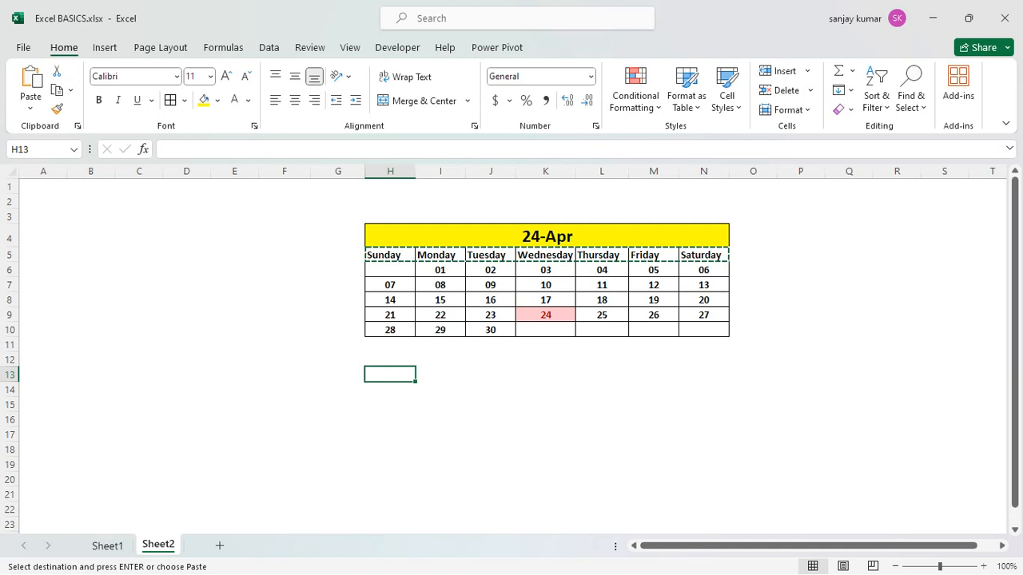
right_click(391, 378)
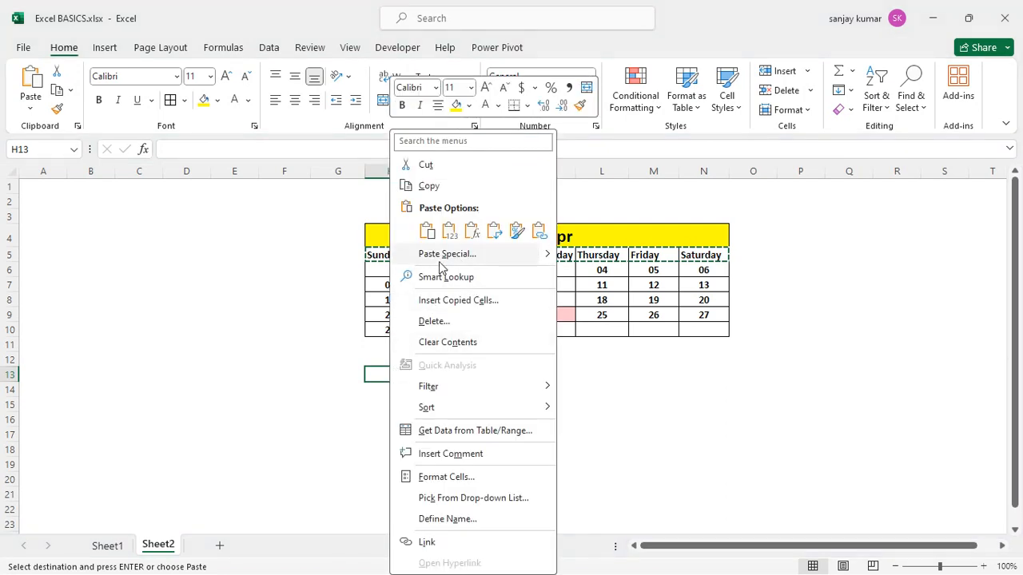
mouse_move(544, 255)
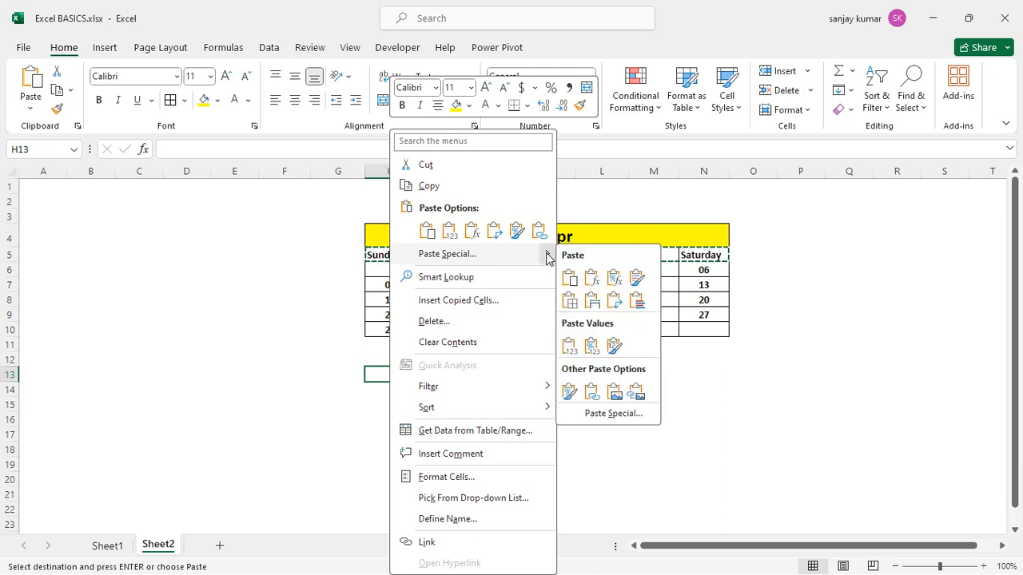
click(612, 413)
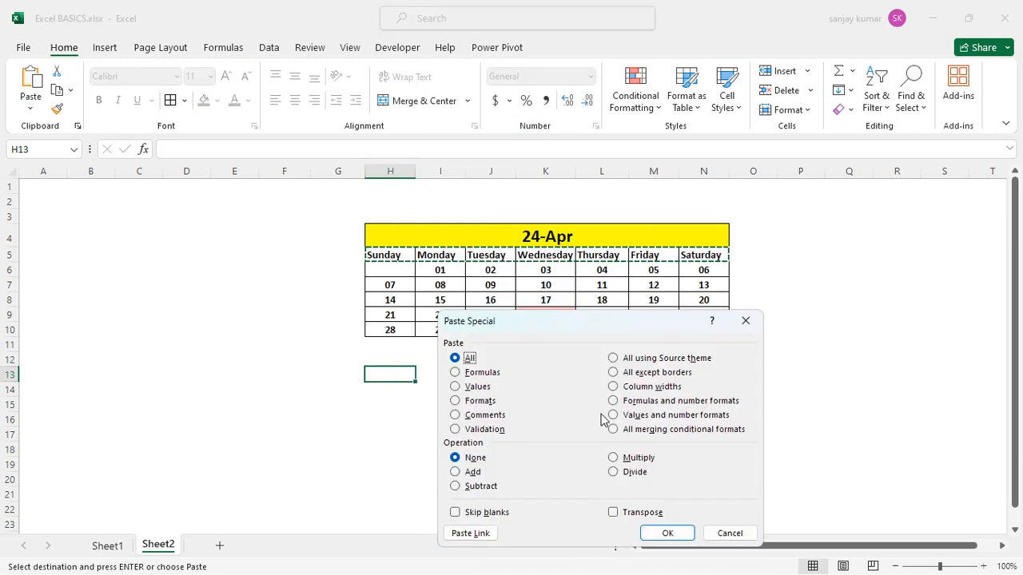
click(613, 512)
click(667, 533)
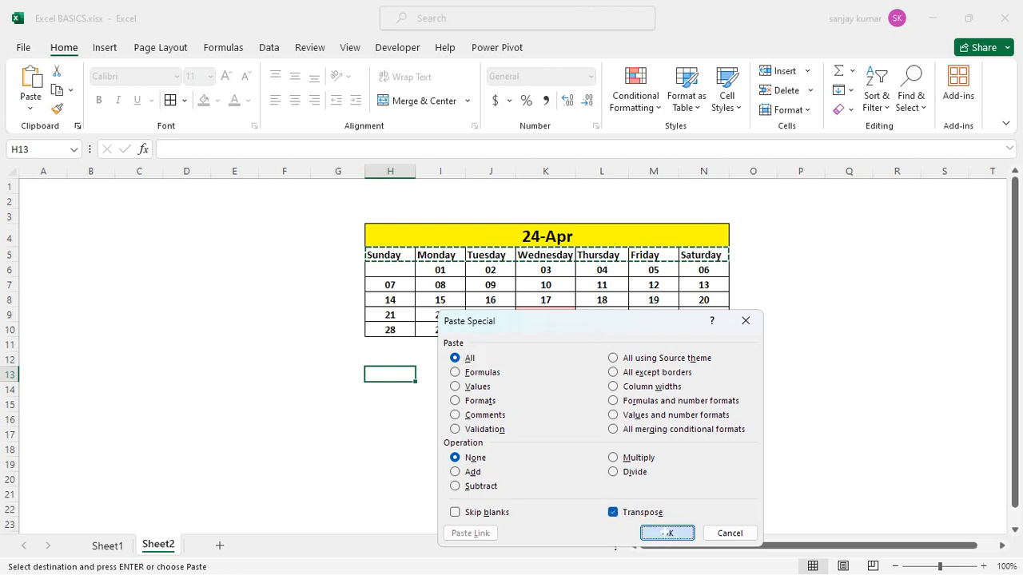
scroll(512, 352, down, 1)
click(490, 375)
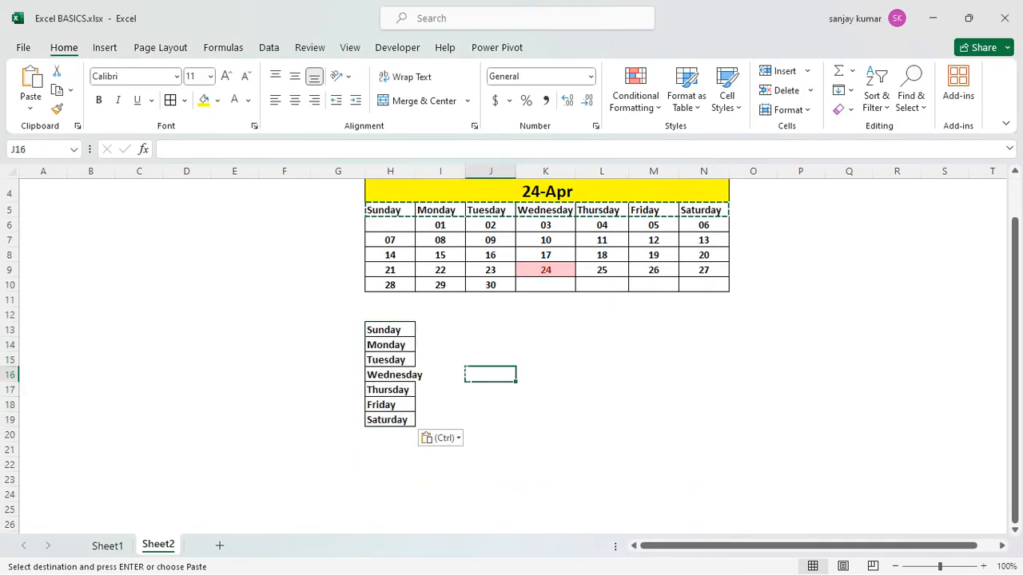
- Widen column H so that Wednesday fits in its cell, and end the copy mode
drag(415, 171, 426, 171)
drag(395, 330, 415, 421)
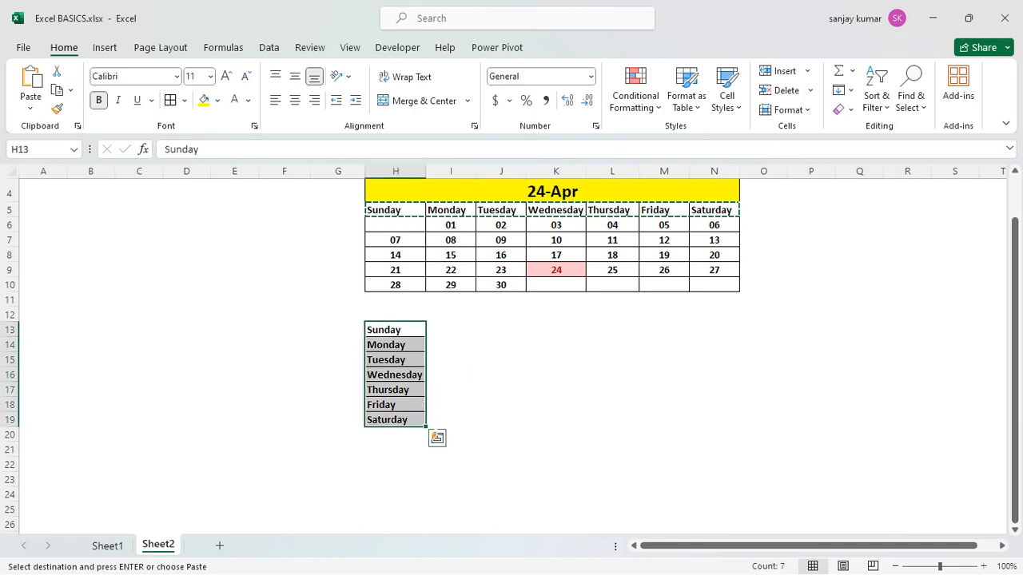
click(398, 344)
key(Escape)
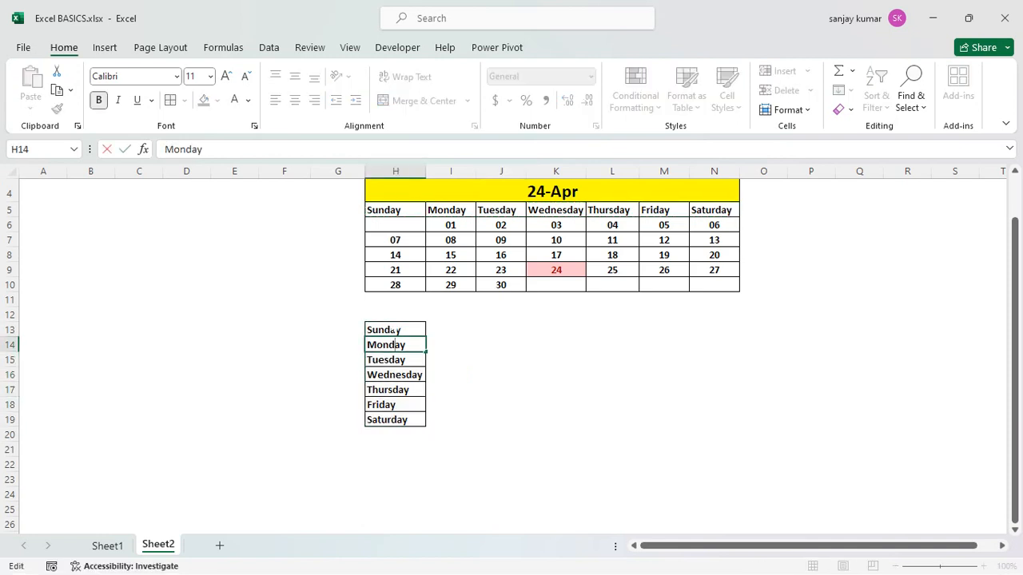
- Clear the weekday names from the vertical list below the calendar, and copy the Sunday heading from H5 into H13
drag(399, 331, 413, 442)
key(Delete)
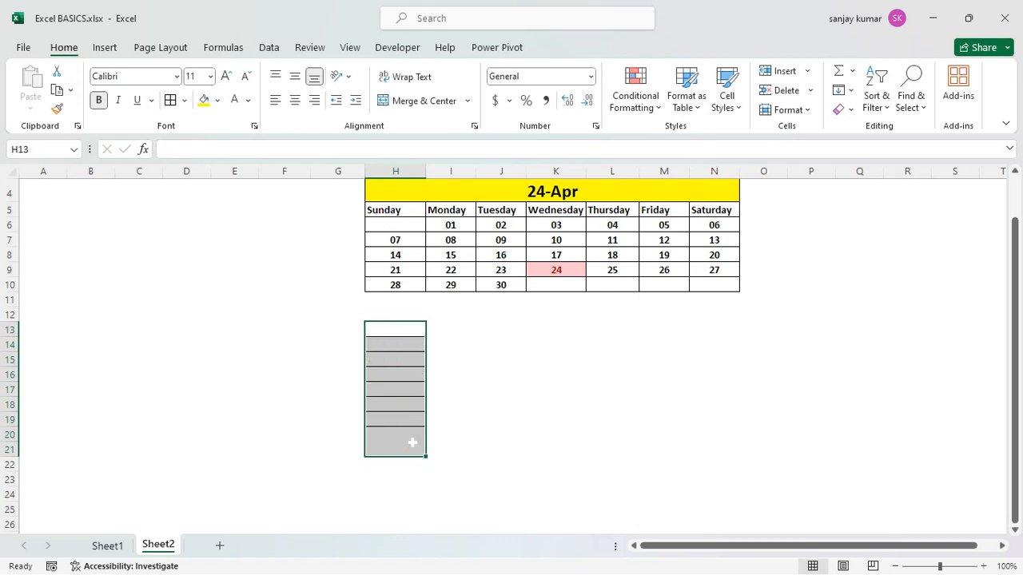
click(388, 210)
key(ctrl+c)
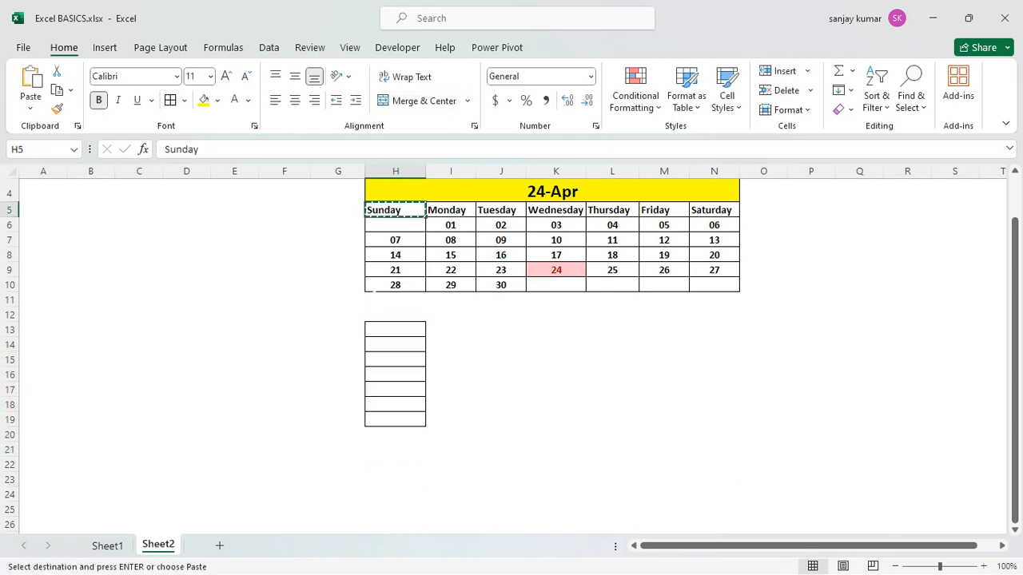
click(395, 330)
key(ctrl+v)
- Fill H13:H19 with the weekdays from Sunday to Saturday using a column series of type AutoFill
drag(397, 332, 396, 416)
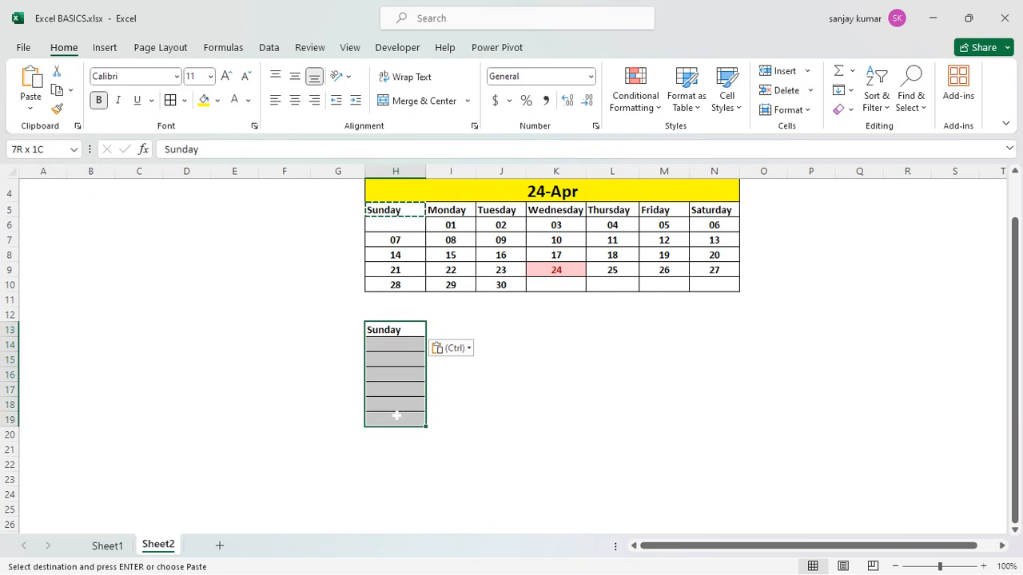
click(842, 90)
click(891, 219)
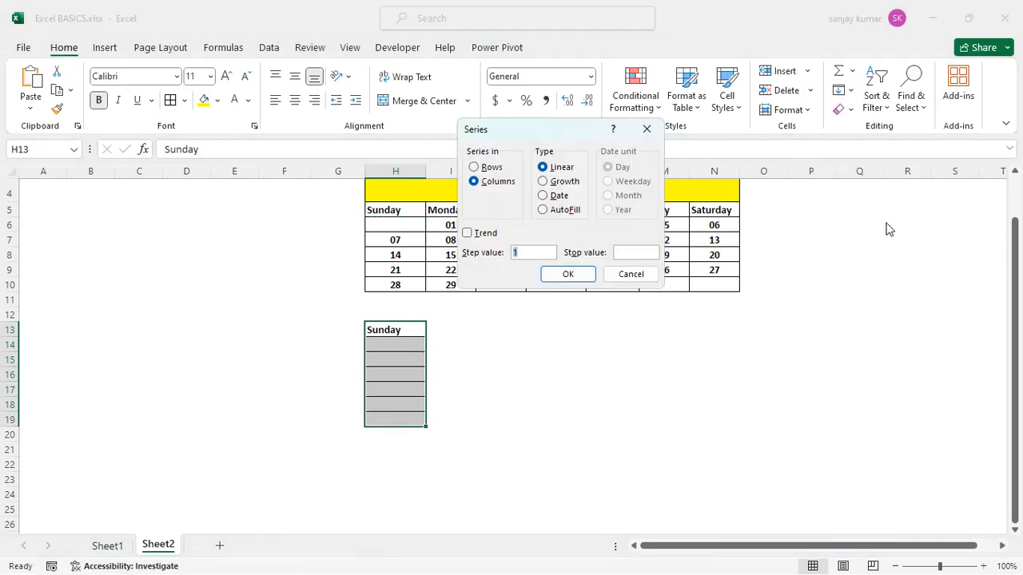
click(544, 210)
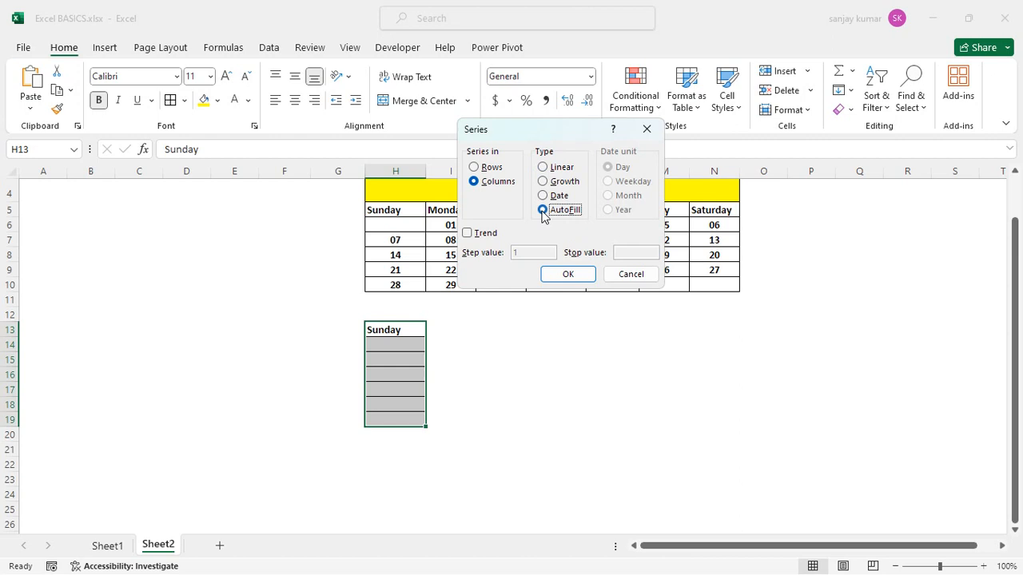
click(569, 273)
click(501, 360)
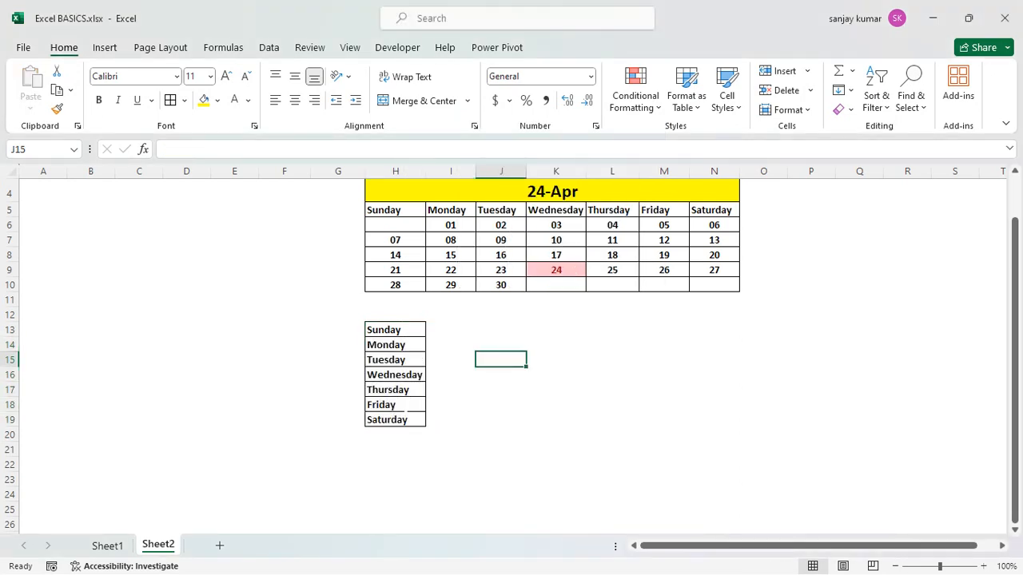
- Select the range H13:N19, covering the vertical weekday list and the empty columns beside it
drag(387, 330, 701, 418)
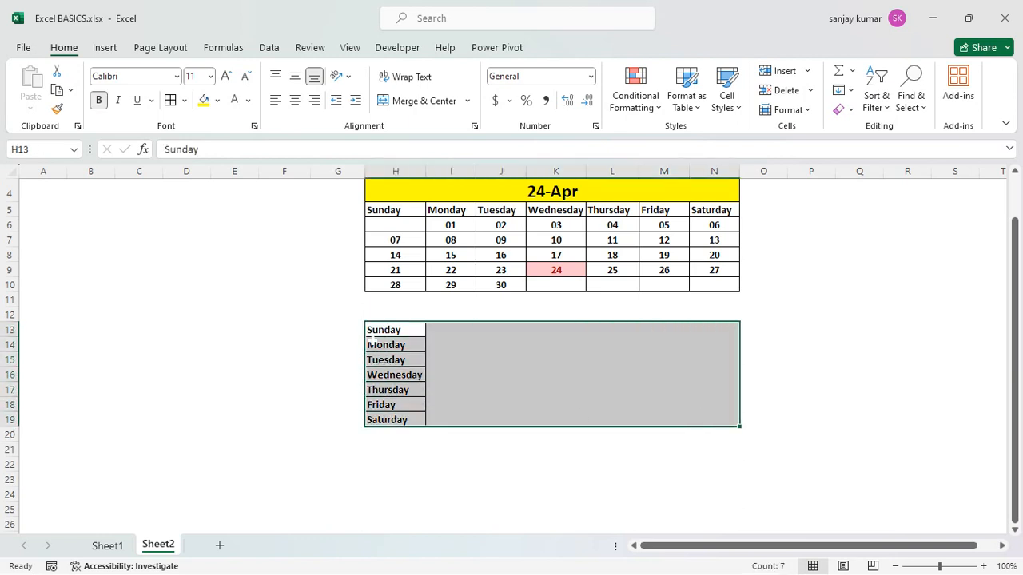
click(432, 345)
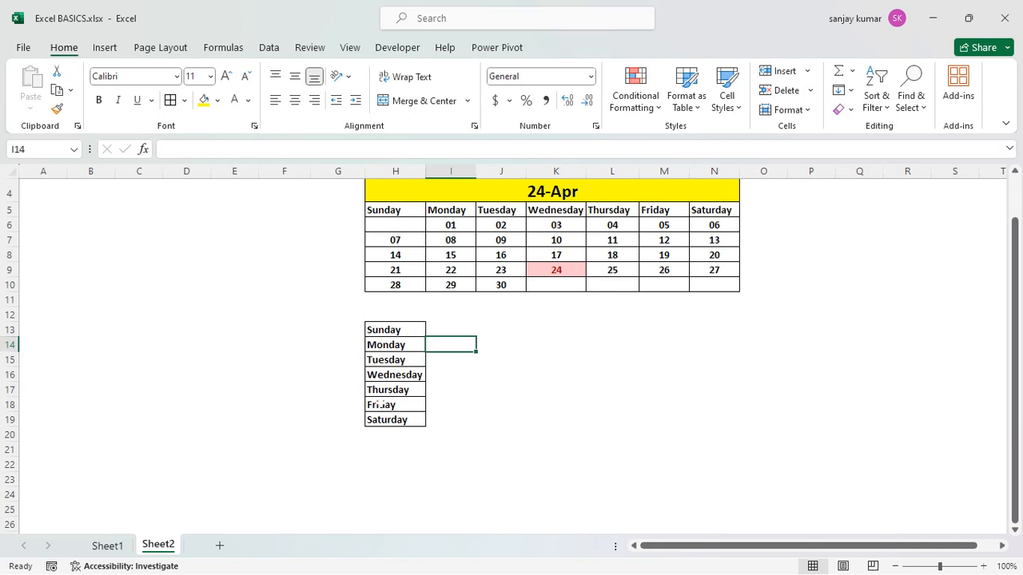
drag(387, 330, 713, 416)
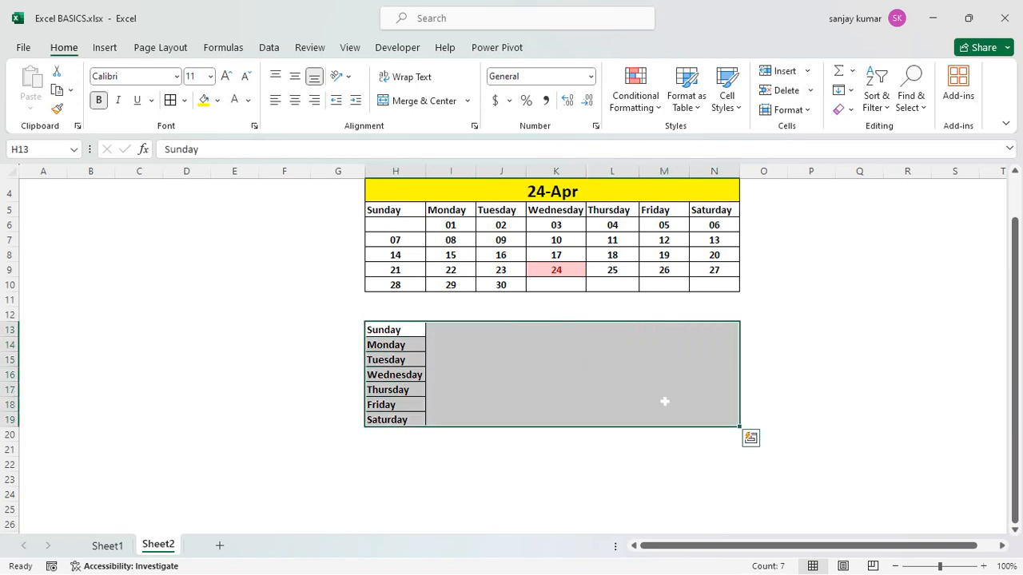